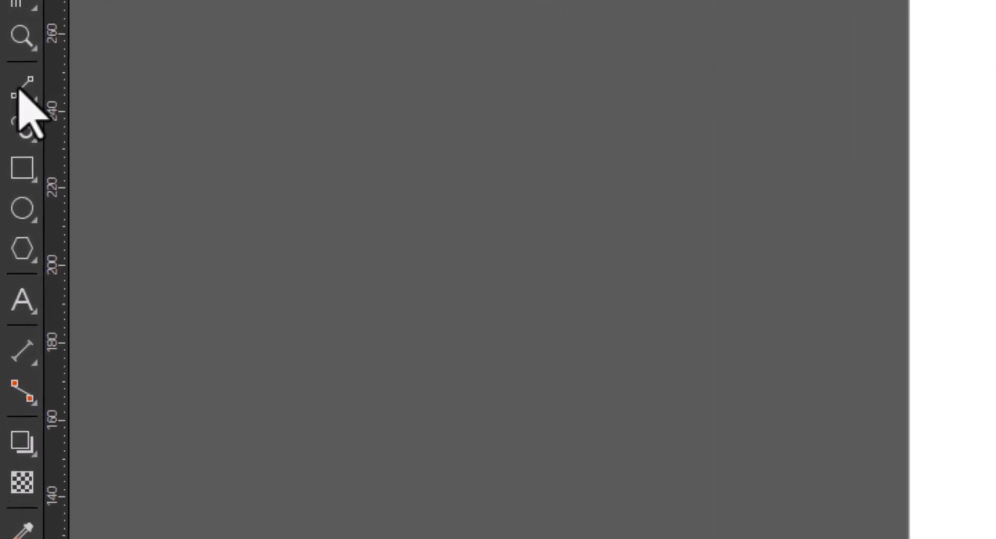
- Trace the rock's outer edge and its inner band as a closed shape of connected straight segments with the 2-Point Line tool
click(9, 138)
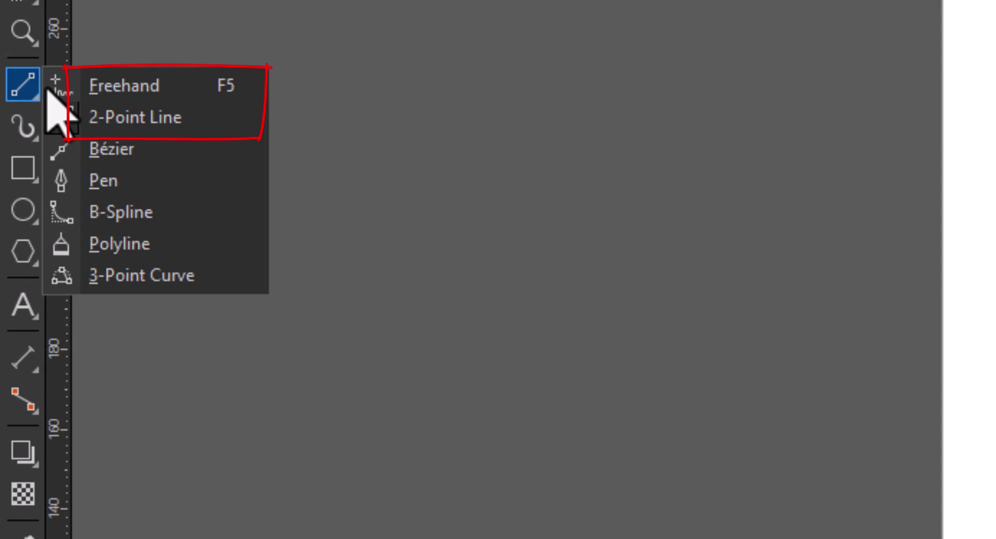
click(155, 119)
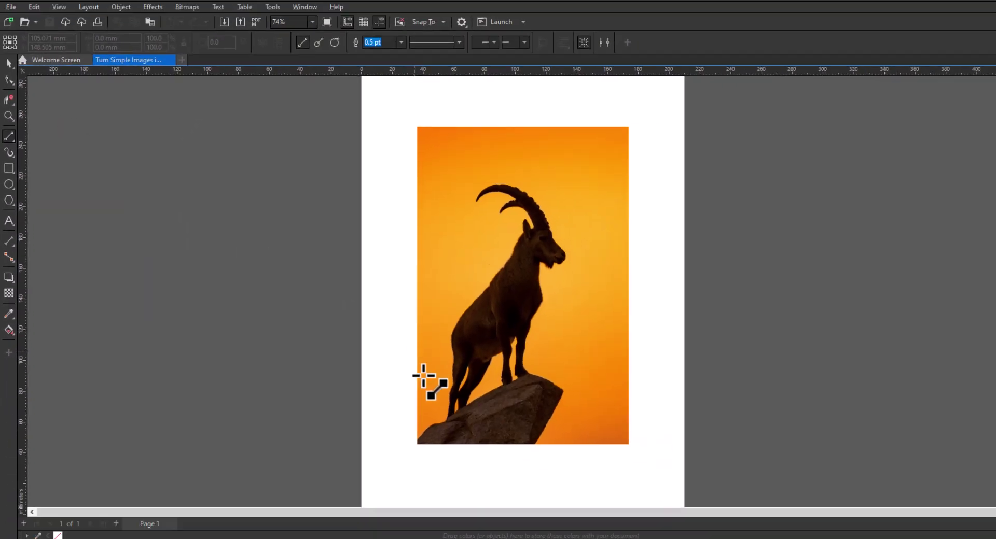
scroll(514, 439, up, 3)
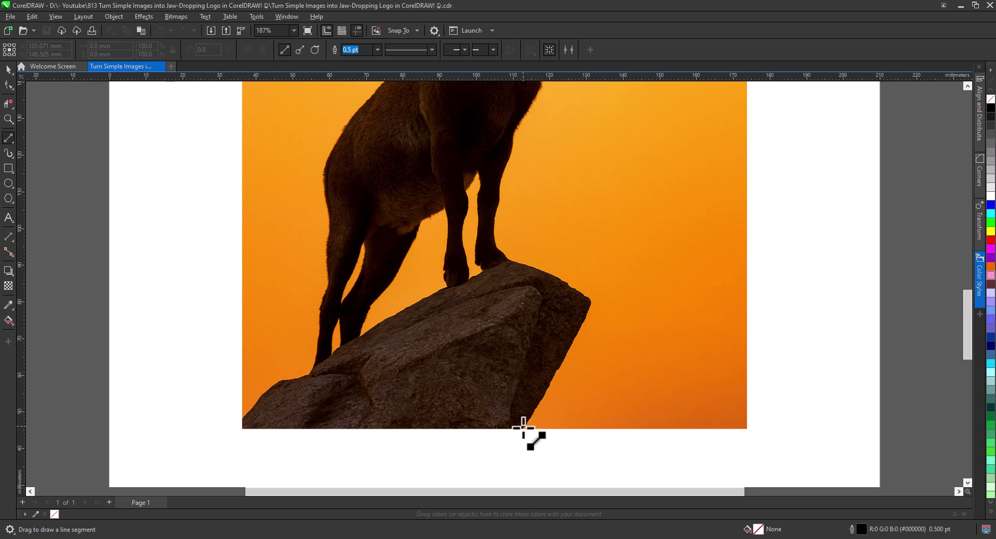
drag(522, 429, 592, 297)
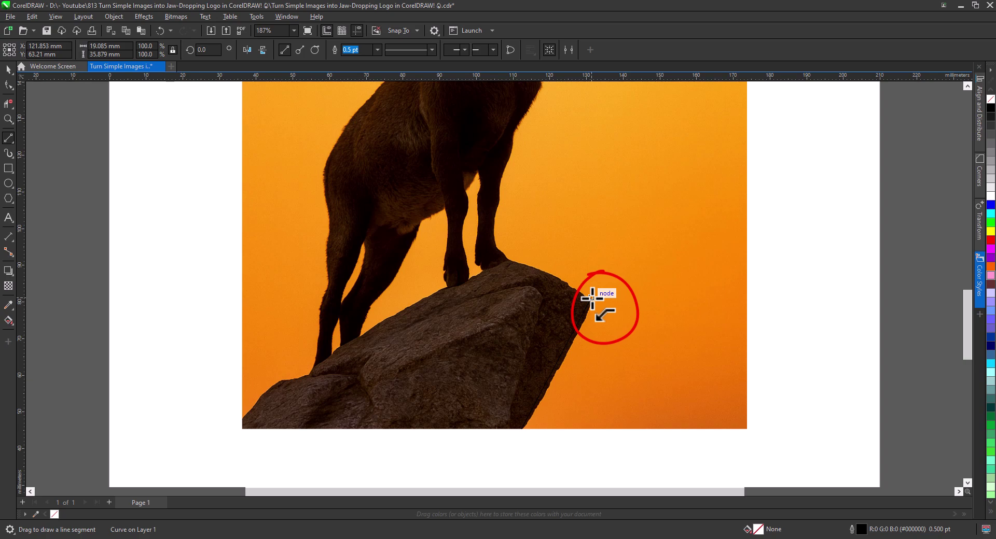
mouse_move(592, 297)
mouse_down()
mouse_move(506, 261)
mouse_move(340, 347)
mouse_up()
mouse_move(340, 347)
mouse_down()
mouse_move(307, 375)
mouse_move(276, 381)
mouse_move(241, 418)
mouse_move(241, 429)
mouse_move(356, 358)
mouse_move(376, 400)
mouse_move(338, 451)
mouse_move(331, 445)
mouse_up()
drag(331, 444, 509, 282)
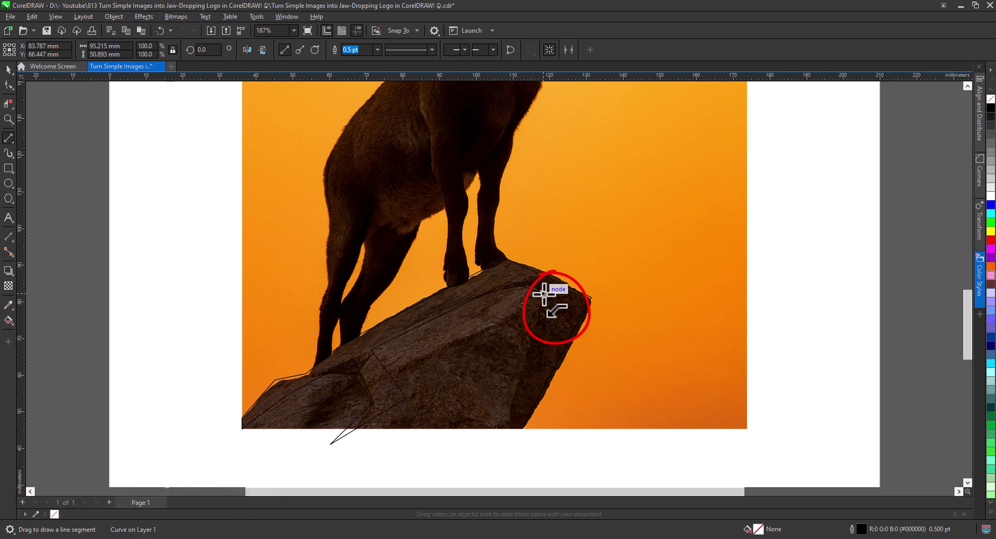
drag(543, 294, 521, 427)
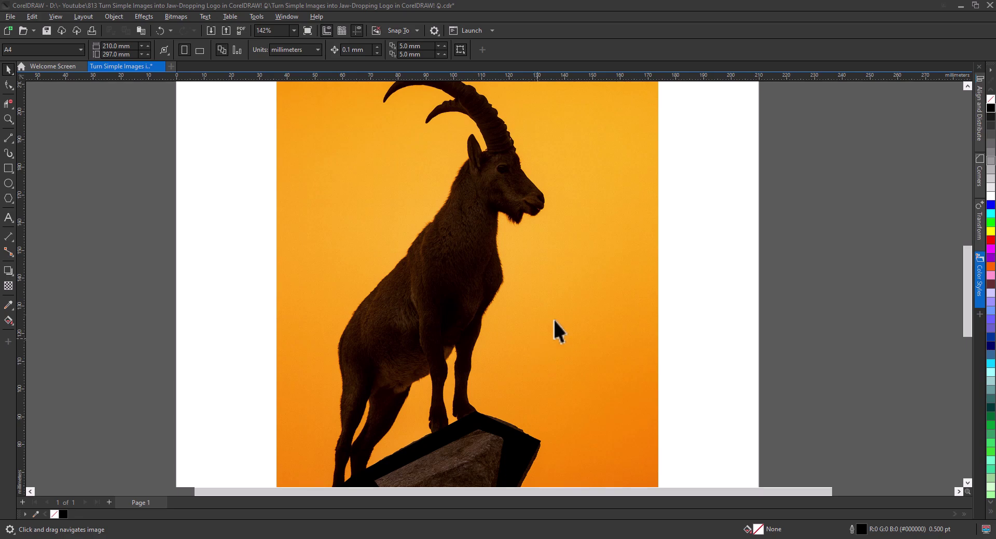
- Switch to the Freehand tool for tracing the goat's front leg above the rock
scroll(466, 410, up, 4)
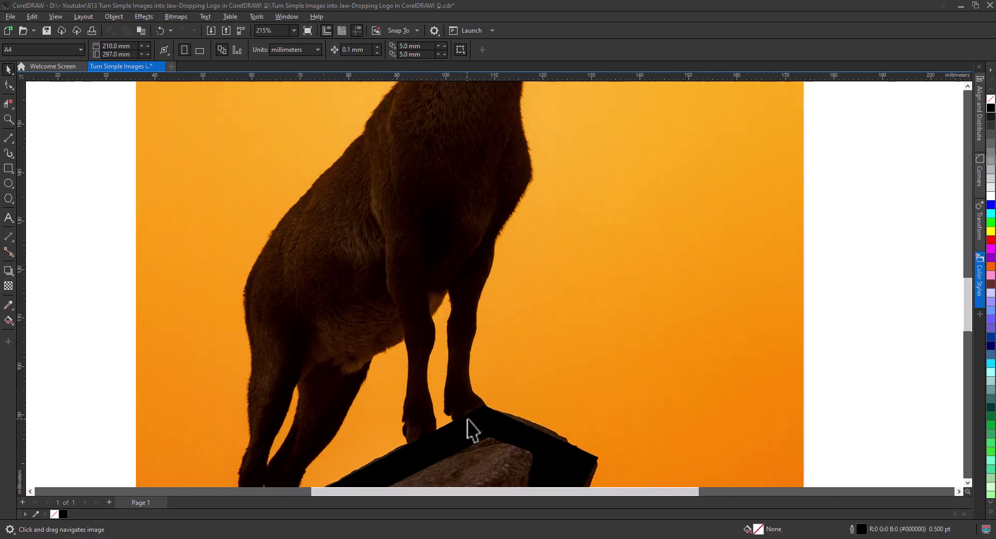
scroll(491, 452, up, 1)
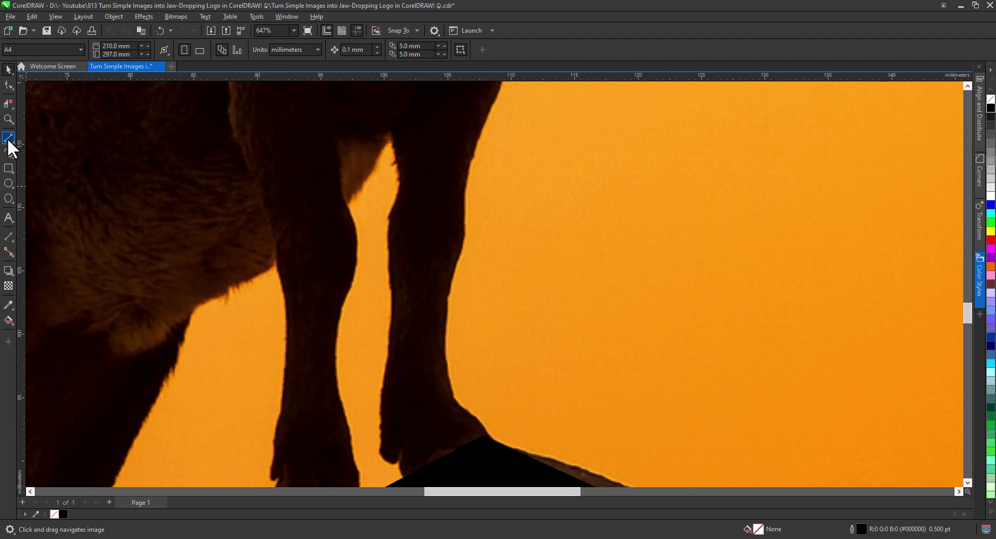
click(7, 138)
click(43, 140)
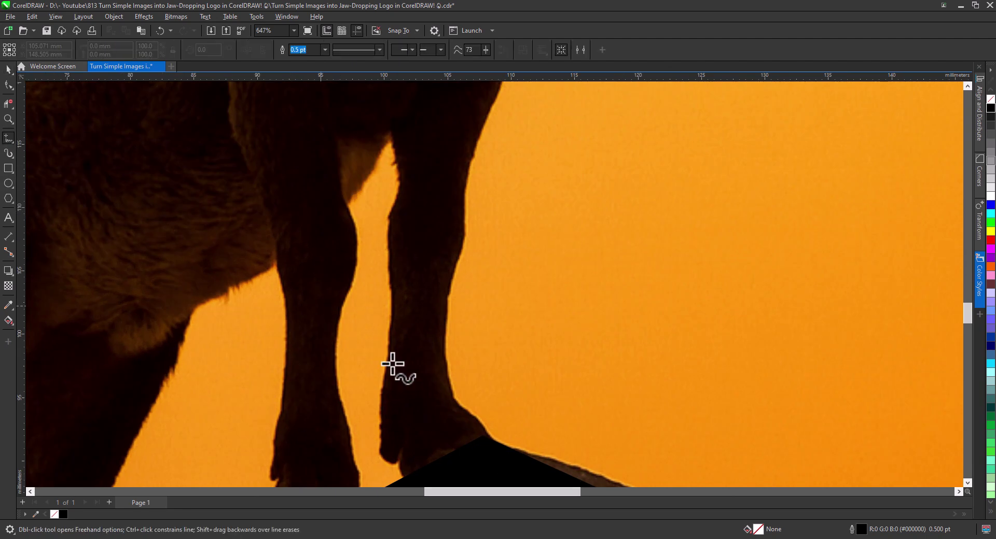
click(497, 447)
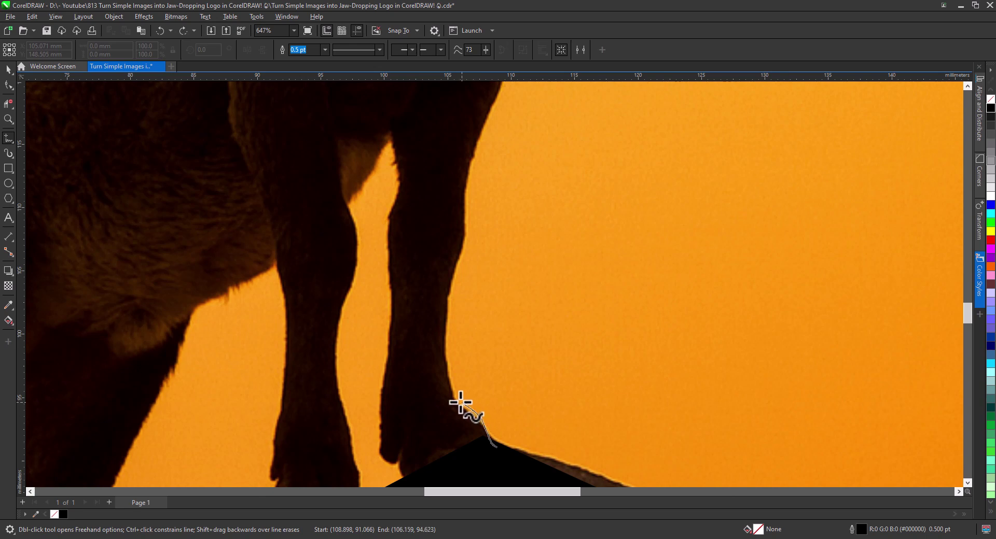
drag(449, 389, 447, 297)
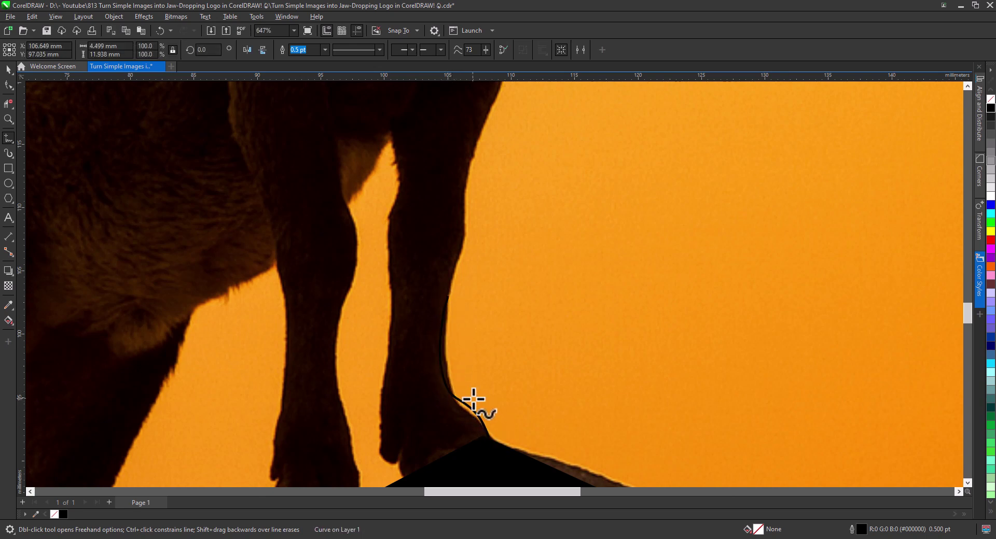
key(ctrl+z)
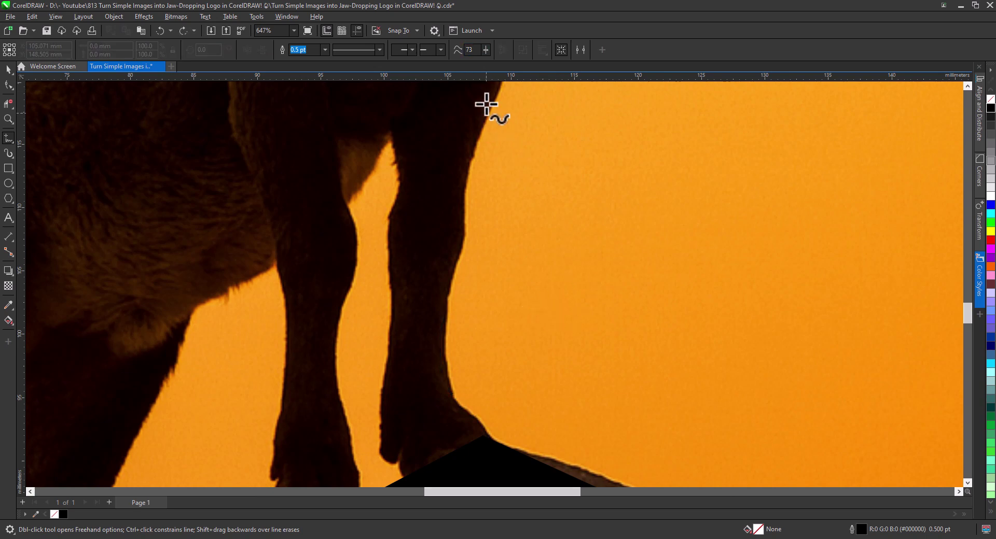
- Set Freehand smoothing to 50 and trace the front edge of the foremost leg from the rock up to the chest
click(485, 50)
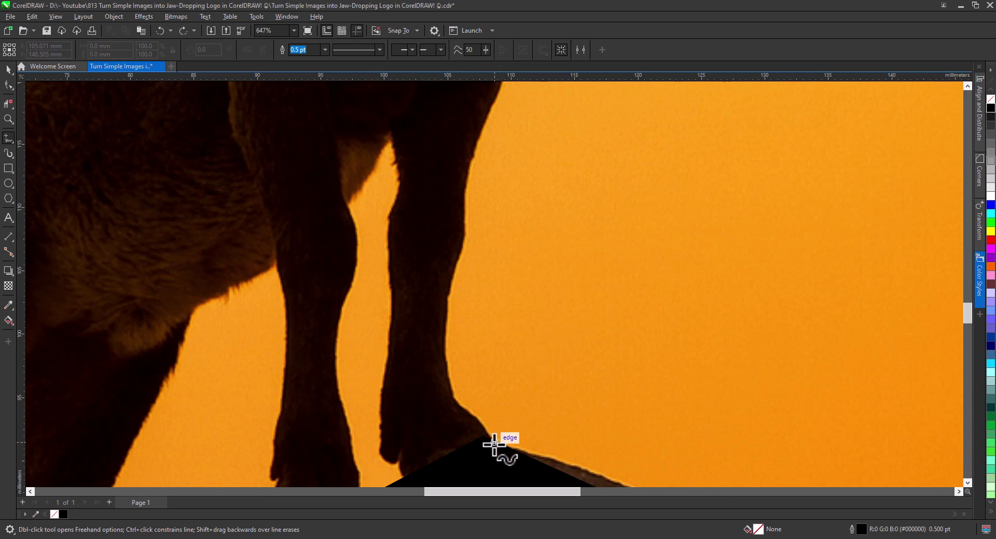
mouse_move(495, 448)
mouse_down()
mouse_move(443, 364)
mouse_move(455, 270)
mouse_move(471, 247)
mouse_up()
mouse_move(503, 301)
mouse_down()
mouse_move(504, 335)
mouse_move(471, 449)
mouse_move(442, 483)
mouse_up()
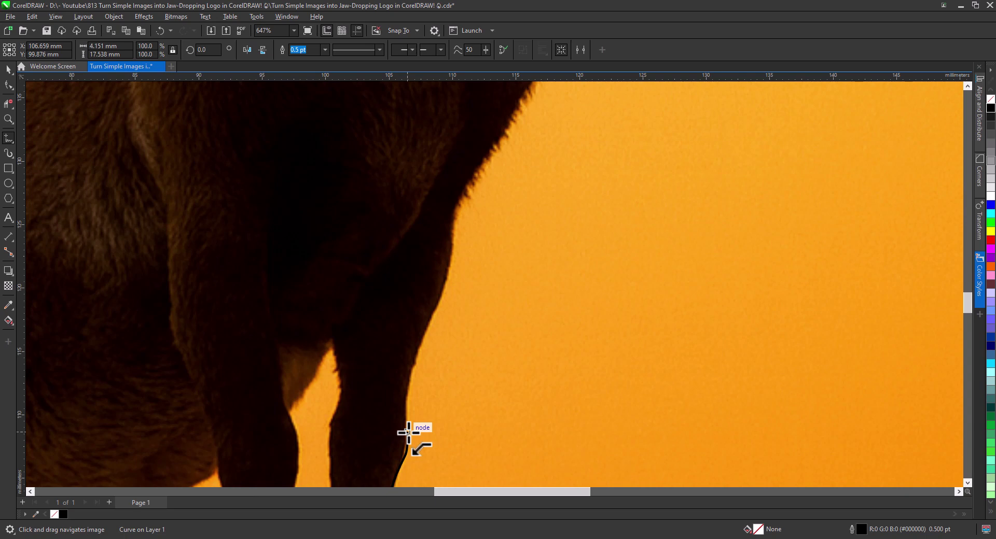
drag(414, 399, 406, 432)
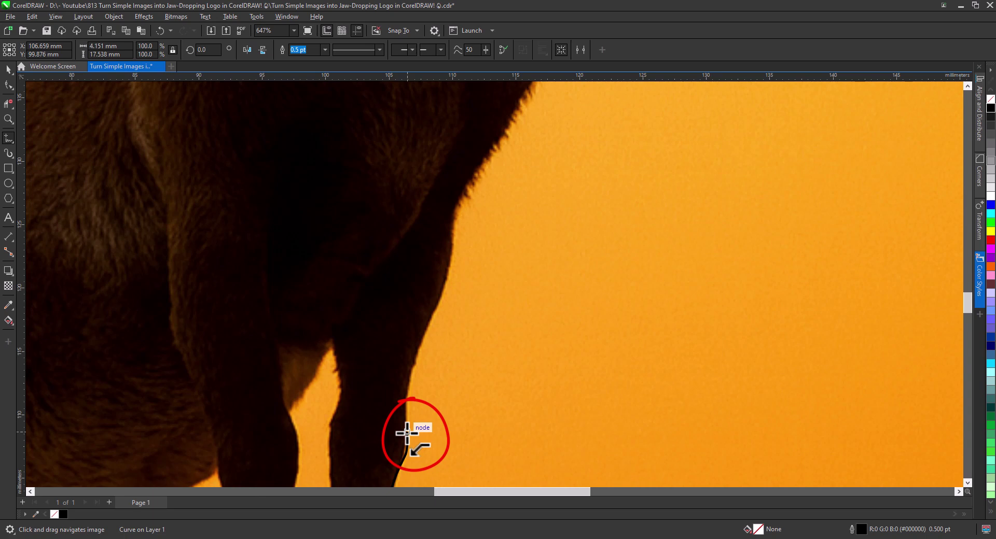
drag(407, 431, 455, 234)
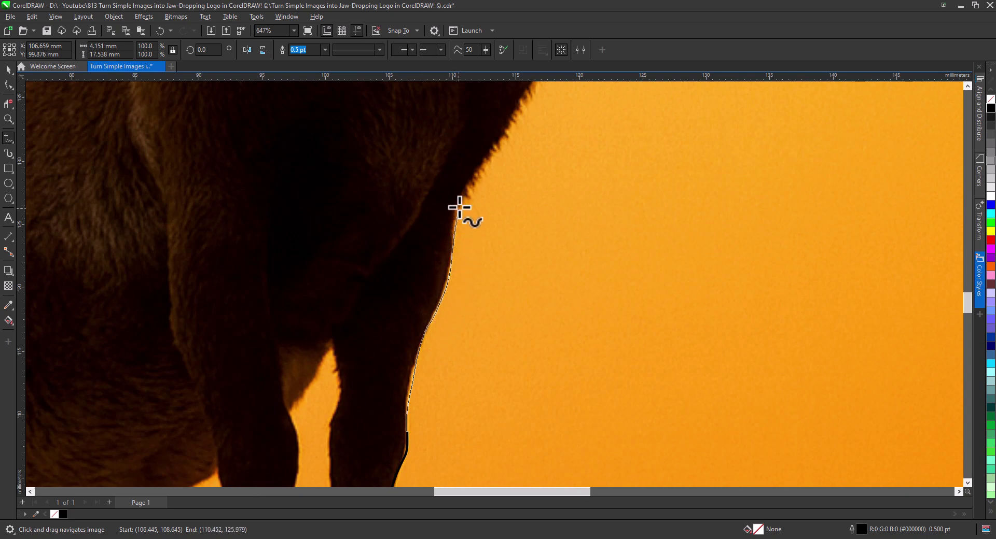
drag(488, 160, 488, 158)
drag(538, 239, 409, 486)
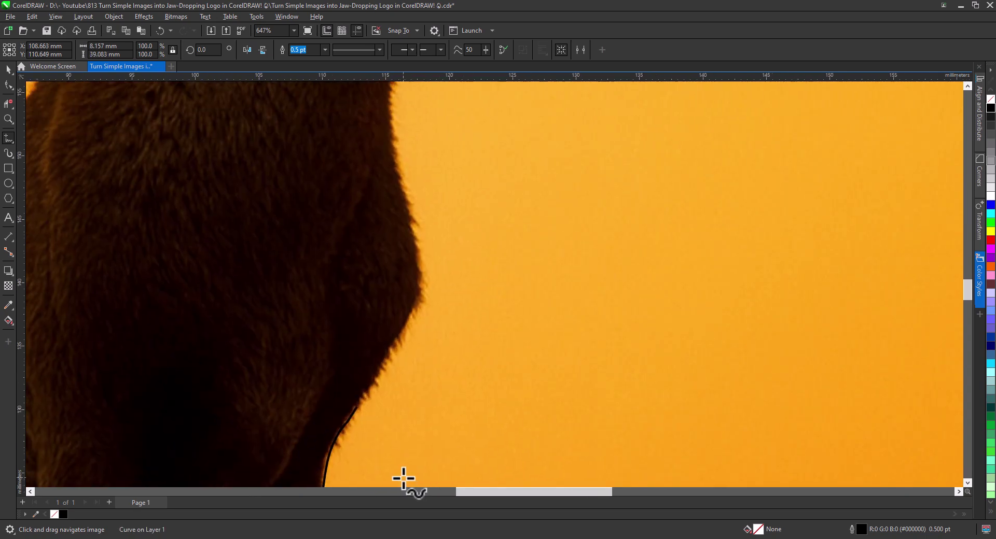
- Continue the freehand outline up the chest and around the throat, chin and muzzle
mouse_move(358, 407)
mouse_down()
mouse_move(418, 254)
mouse_move(390, 90)
mouse_up()
drag(463, 200, 474, 506)
mouse_move(401, 396)
mouse_down()
mouse_move(407, 293)
mouse_move(426, 286)
mouse_move(445, 297)
mouse_move(489, 346)
mouse_move(524, 291)
mouse_move(588, 300)
mouse_move(614, 276)
mouse_move(620, 220)
mouse_move(579, 162)
mouse_up()
drag(625, 289, 577, 486)
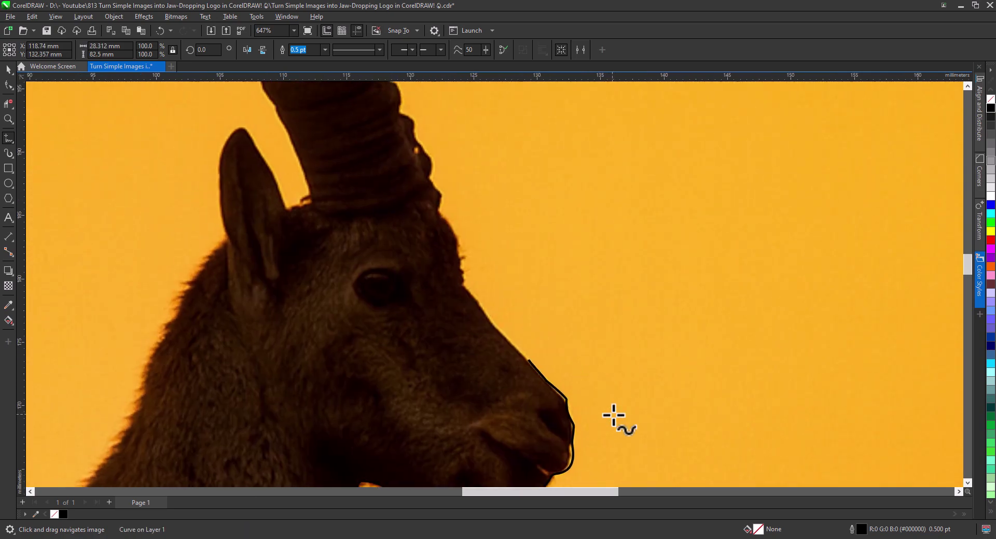
- Trace the forehead, the large horn's ridged outer edge and the small horn's bumpy upper edge freehand
mouse_move(529, 359)
mouse_down()
mouse_move(483, 304)
mouse_move(418, 137)
mouse_up()
drag(499, 159, 498, 392)
mouse_move(418, 369)
mouse_down()
mouse_move(333, 230)
mouse_move(279, 179)
mouse_up()
mouse_move(279, 179)
mouse_down()
mouse_move(412, 389)
mouse_move(358, 333)
mouse_move(226, 268)
mouse_up()
mouse_move(267, 361)
mouse_down()
mouse_move(601, 307)
mouse_move(612, 333)
mouse_up()
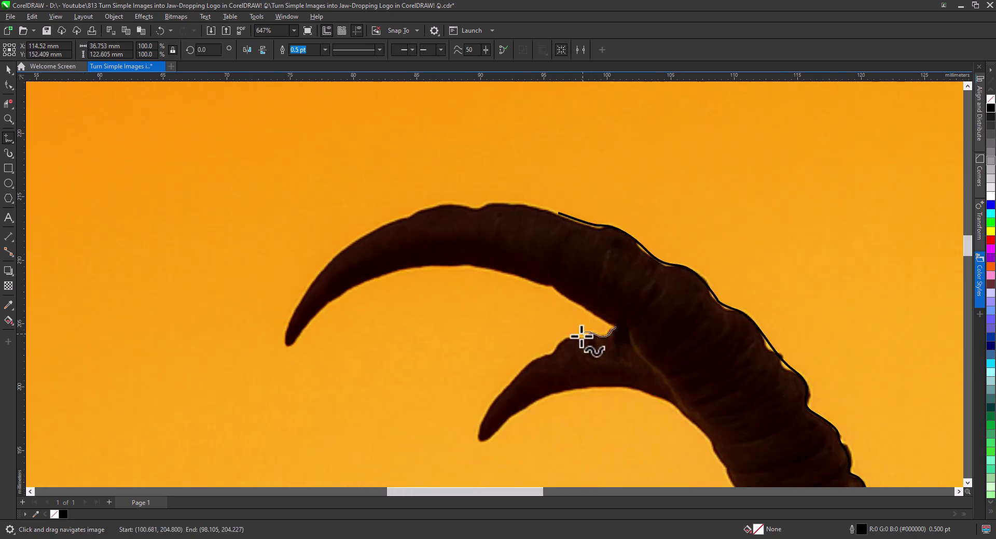
drag(553, 350, 527, 363)
- Outline the small horn, the ear and the large horn's tip and underside with connected 2-Point Line segments
click(7, 138)
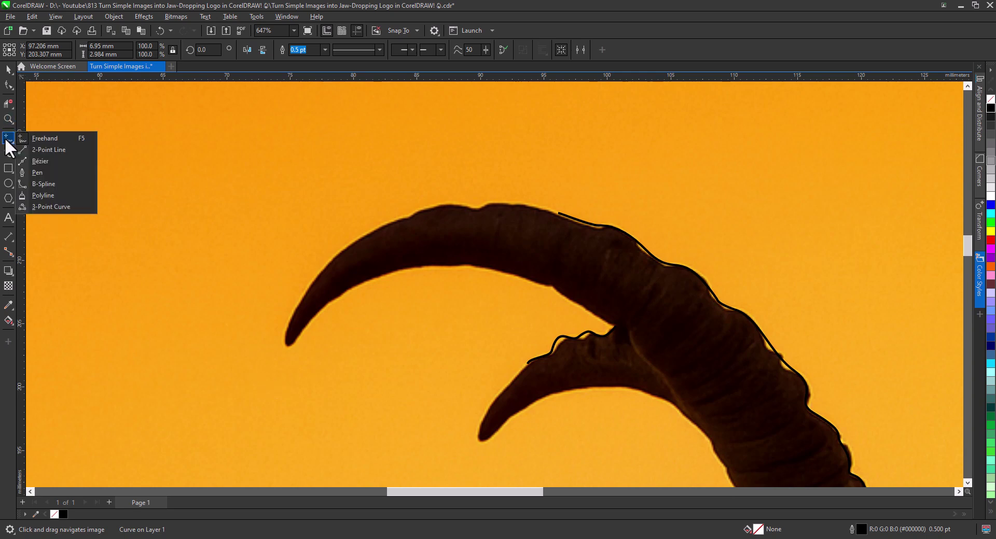
click(31, 154)
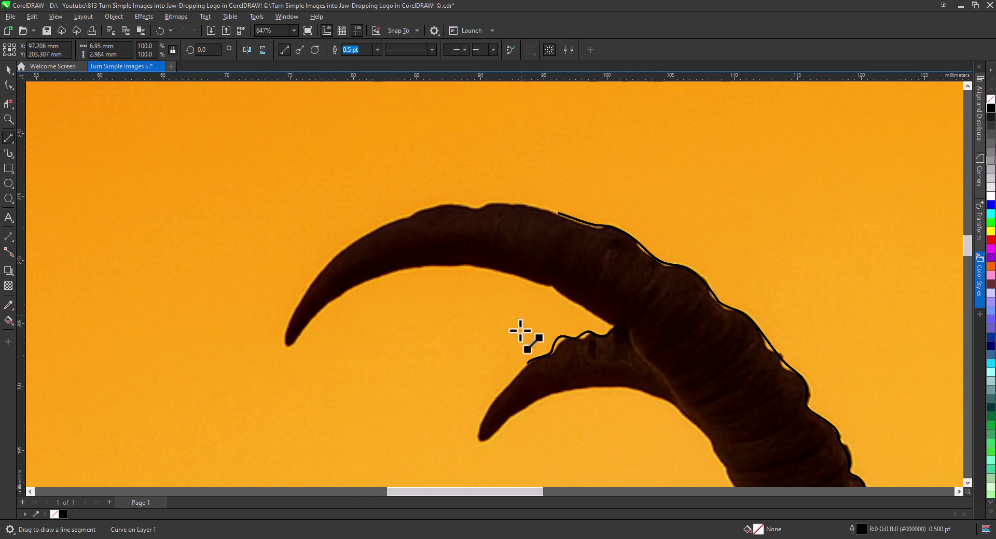
mouse_move(528, 364)
mouse_down()
mouse_move(481, 426)
mouse_move(495, 437)
mouse_move(678, 411)
mouse_move(703, 430)
mouse_move(456, 149)
mouse_move(517, 244)
mouse_move(536, 302)
mouse_move(511, 307)
mouse_move(477, 241)
mouse_move(445, 242)
mouse_up()
drag(445, 243, 451, 338)
drag(451, 265, 569, 487)
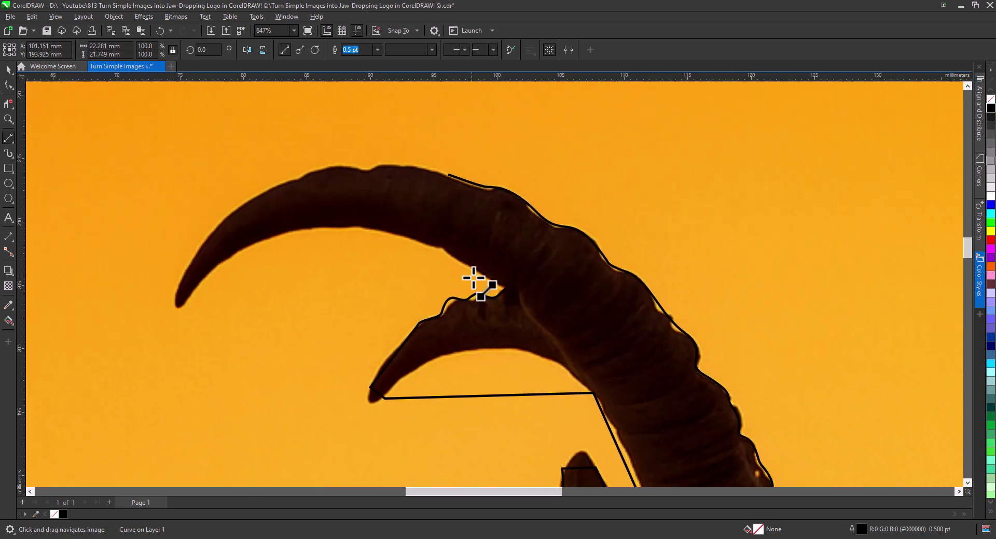
drag(449, 176, 184, 276)
drag(184, 277, 503, 287)
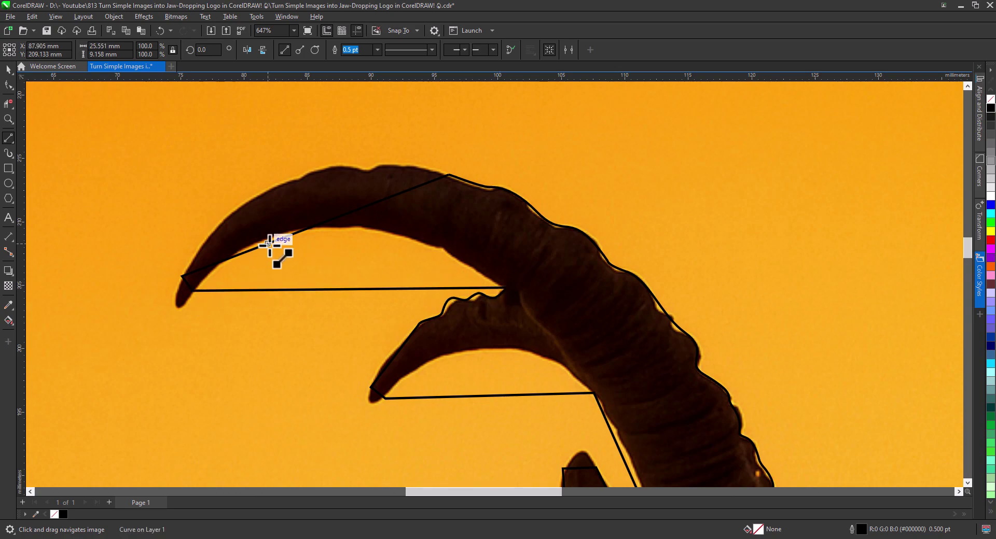
- Extend the straight-segment outline from behind the ear down the back of the neck, the back and the rump
drag(485, 351, 445, 120)
drag(507, 373, 507, 236)
drag(527, 195, 441, 356)
mouse_move(441, 358)
mouse_down()
mouse_move(579, 155)
mouse_move(445, 347)
mouse_move(662, 96)
mouse_move(507, 283)
mouse_move(484, 138)
mouse_move(445, 311)
mouse_move(375, 150)
mouse_move(382, 238)
mouse_move(362, 355)
mouse_move(316, 192)
mouse_move(282, 344)
mouse_up()
scroll(582, 159, down, 1)
mouse_move(366, 288)
mouse_down()
mouse_move(318, 349)
mouse_move(300, 273)
mouse_move(279, 377)
mouse_move(260, 378)
mouse_up()
- Trace the hind legs' outer edge and the gaps between them with straight line segments
mouse_move(309, 234)
mouse_down()
mouse_move(285, 333)
mouse_move(253, 373)
mouse_up()
mouse_move(298, 431)
mouse_down()
mouse_move(248, 391)
mouse_move(278, 327)
mouse_up()
drag(278, 327, 340, 241)
drag(318, 277, 201, 414)
- Trace the inner hind leg, the belly and both sides of the gap between the front legs with straight segments
drag(225, 378, 270, 277)
mouse_move(270, 278)
mouse_down()
mouse_move(325, 251)
mouse_move(323, 385)
mouse_up()
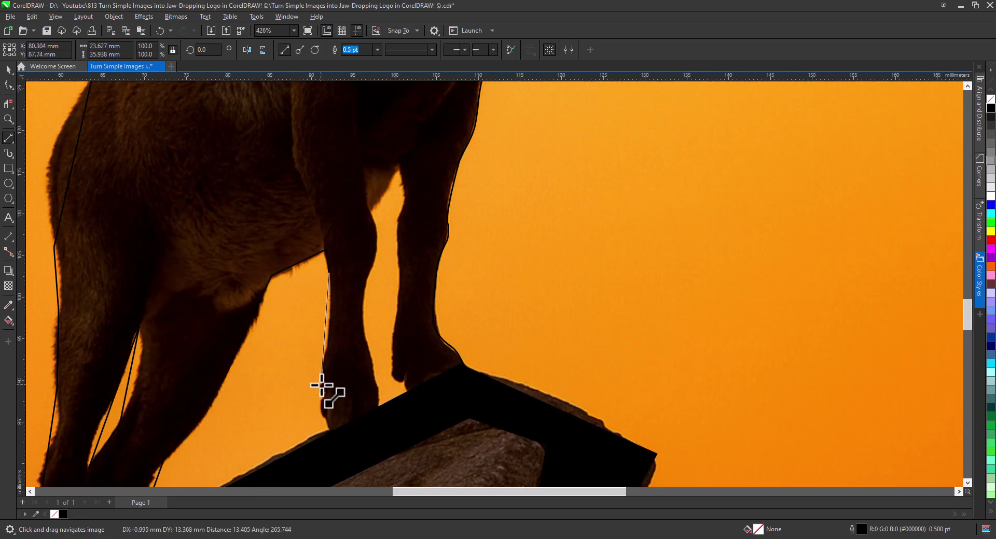
mouse_move(367, 341)
mouse_down()
mouse_move(372, 213)
mouse_move(398, 167)
mouse_move(396, 366)
mouse_move(423, 394)
mouse_up()
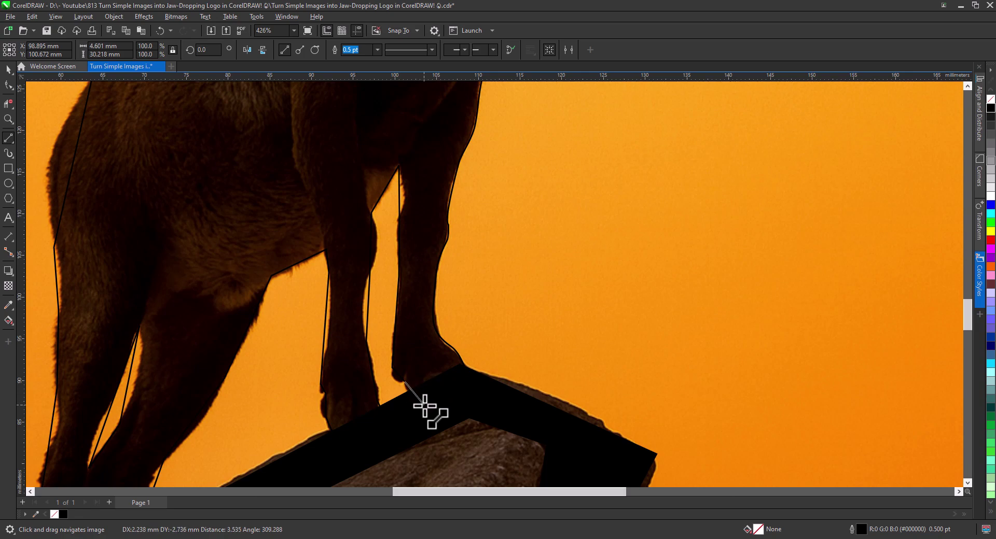
- Bend the upper segments of the outline between the front legs to the leg contours with the Shape tool, smoothing the node
click(6, 86)
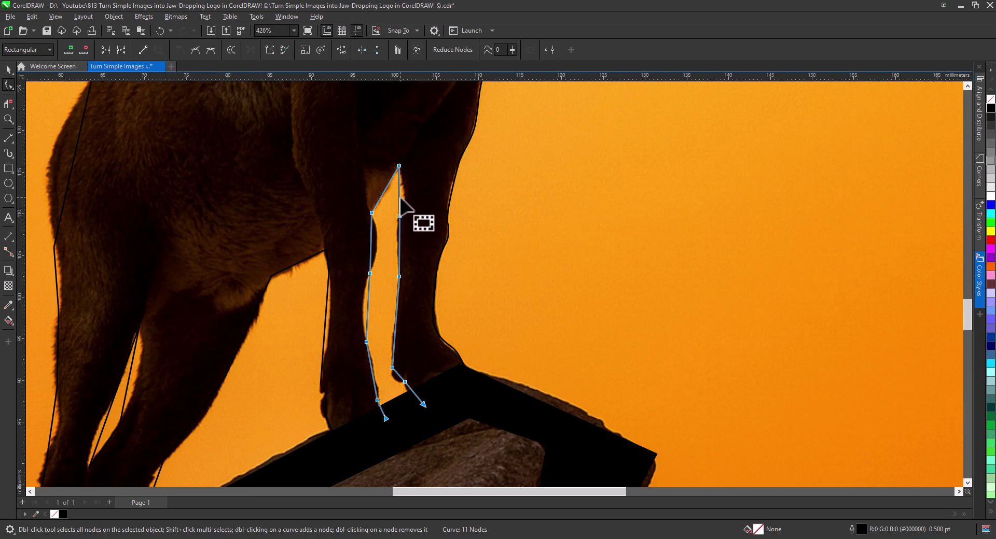
drag(399, 199, 405, 197)
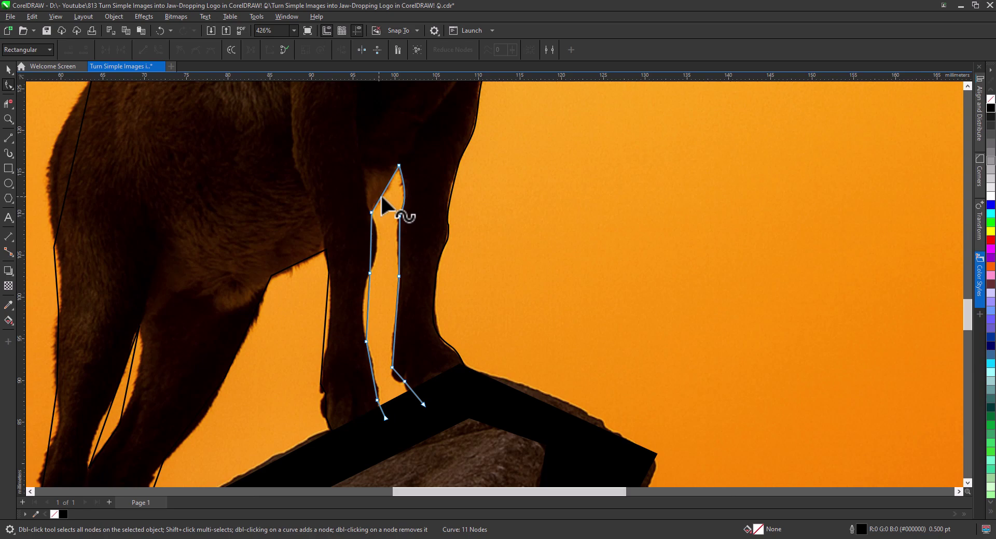
scroll(380, 194, up, 3)
drag(386, 183, 389, 189)
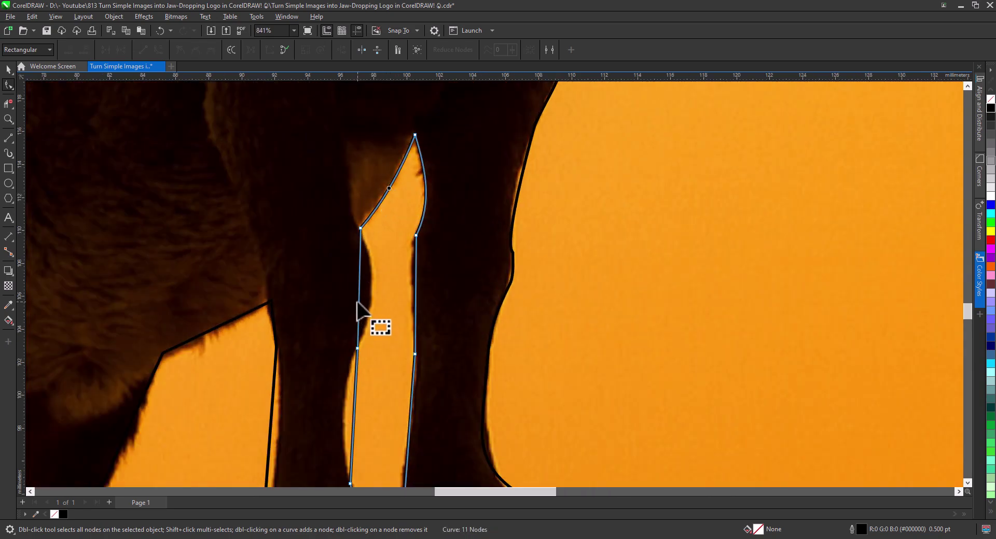
drag(358, 296, 391, 315)
drag(406, 217, 427, 257)
click(196, 51)
- Bend the lower segments of the front-leg gap outline around the foremost hoof and smooth a node there
drag(448, 335, 409, 150)
click(377, 169)
drag(372, 229, 375, 229)
drag(375, 364, 393, 400)
click(363, 350)
click(195, 49)
- Fit the remaining segments of the front-leg gap outline to the leg edges and smooth their nodes
drag(343, 435, 336, 439)
drag(329, 389, 335, 390)
drag(315, 225, 305, 223)
click(319, 163)
click(195, 51)
click(195, 50)
drag(326, 272, 385, 259)
- Convert all segments of the belly and leg outline to curves and bend them along the front leg and belly
click(287, 266)
double_click(8, 83)
click(159, 50)
drag(291, 223, 298, 223)
drag(291, 105, 287, 107)
drag(228, 140, 228, 140)
drag(136, 258, 144, 259)
- Bend the same outline around the front hoof and along the hind leg's front edge, smoothing a node
drag(270, 378, 399, 230)
drag(413, 232, 406, 266)
drag(208, 290, 354, 259)
drag(305, 259, 320, 264)
drag(234, 384, 389, 276)
drag(370, 315, 358, 317)
click(399, 231)
click(195, 50)
drag(332, 211, 377, 364)
- Bend the outlines of the two narrow gaps between the hind legs to follow the leg edges
click(343, 336)
double_click(9, 83)
drag(380, 211, 400, 211)
drag(320, 338, 296, 337)
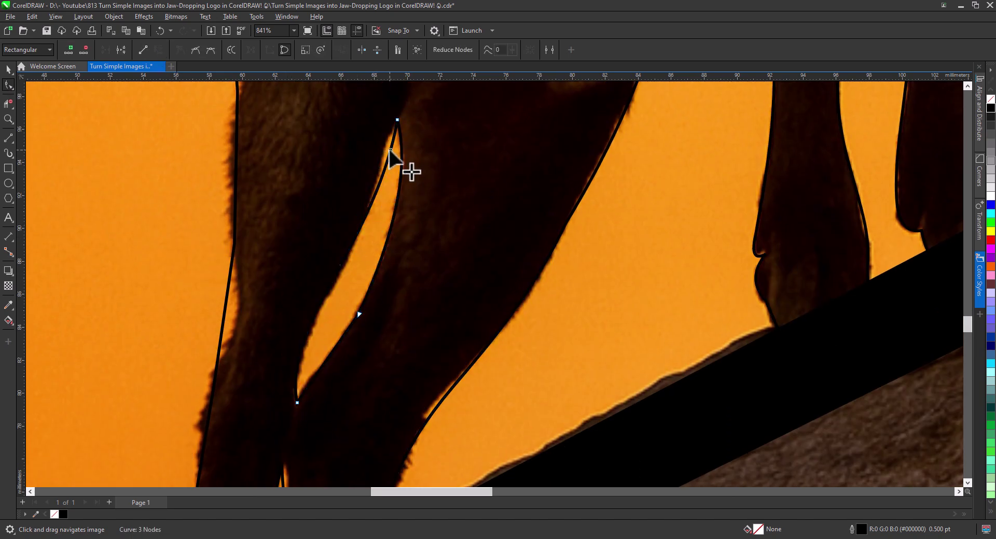
drag(355, 236, 353, 235)
drag(342, 441, 433, 207)
click(350, 339)
drag(378, 307, 343, 312)
drag(338, 385, 431, 336)
- Select the rear body outline and shape its lower segments to the outer edge of the hind leg
click(362, 299)
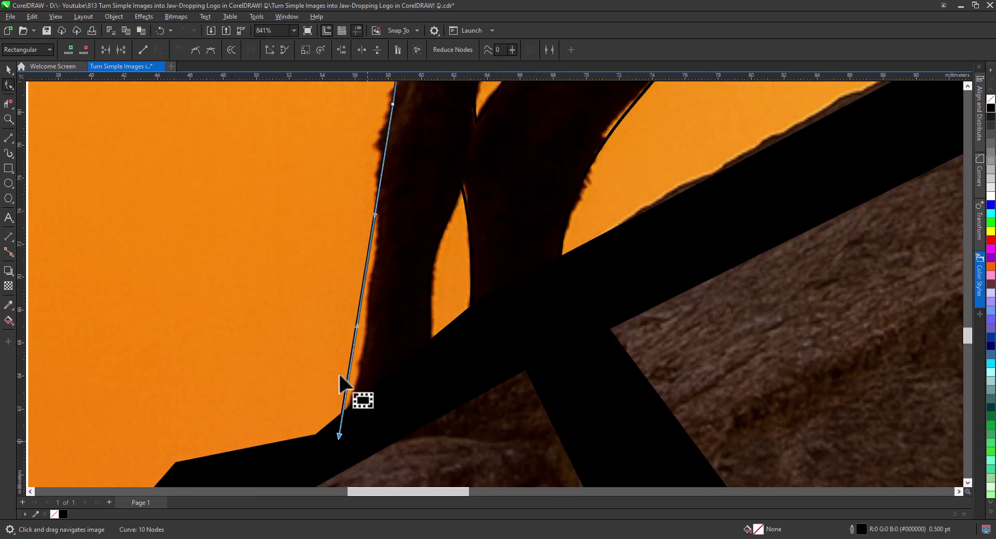
drag(278, 390, 277, 388)
drag(357, 326, 386, 325)
drag(436, 141, 372, 382)
click(330, 346)
drag(354, 246, 370, 297)
drag(300, 291, 302, 300)
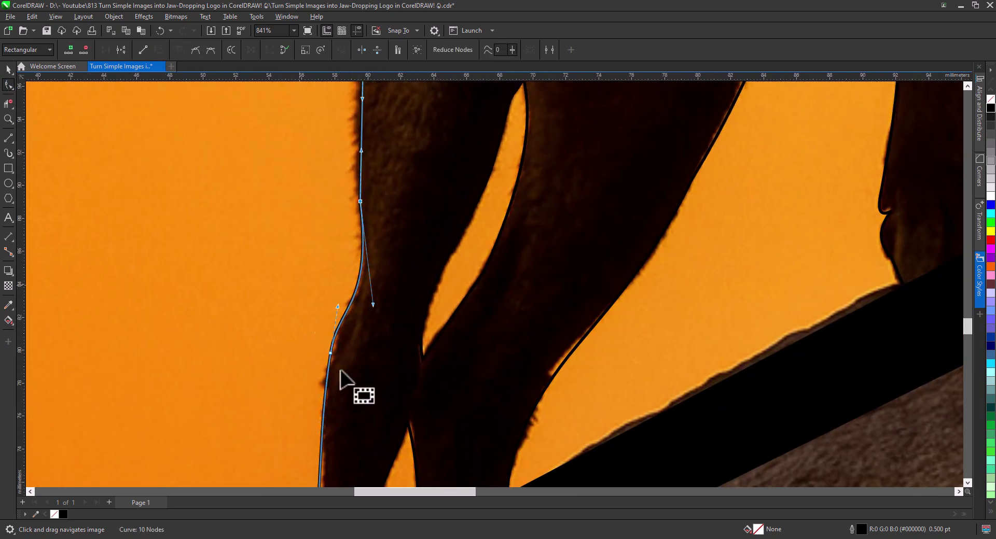
- Bend the rear body outline's segments to follow the upper hind leg and the rump
drag(388, 224, 380, 372)
drag(353, 278, 350, 278)
drag(364, 191, 371, 358)
drag(358, 286, 365, 286)
drag(353, 230, 311, 415)
mouse_move(342, 283)
mouse_down()
mouse_move(328, 283)
mouse_move(336, 276)
mouse_up()
- Curve the outline segments along the goat's back and the back of its neck
scroll(329, 306, down, 3)
scroll(311, 333, up, 2)
drag(407, 196, 403, 193)
scroll(403, 193, down, 2)
scroll(443, 116, up, 4)
drag(363, 337, 371, 341)
drag(454, 187, 445, 182)
- Bend the ear outline's segments to a rounded ear shape and smooth its node
scroll(362, 395, down, 2)
scroll(462, 230, up, 2)
drag(343, 325, 337, 325)
drag(358, 279, 358, 262)
drag(391, 314, 396, 312)
drag(332, 270, 384, 299)
click(195, 51)
- Curve the outline segments from the horn base around the small horn's underside, tip and upper edge
scroll(407, 348, up, 2)
scroll(415, 352, down, 2)
scroll(426, 342, up, 3)
scroll(394, 317, down, 3)
scroll(353, 287, up, 2)
scroll(370, 292, down, 3)
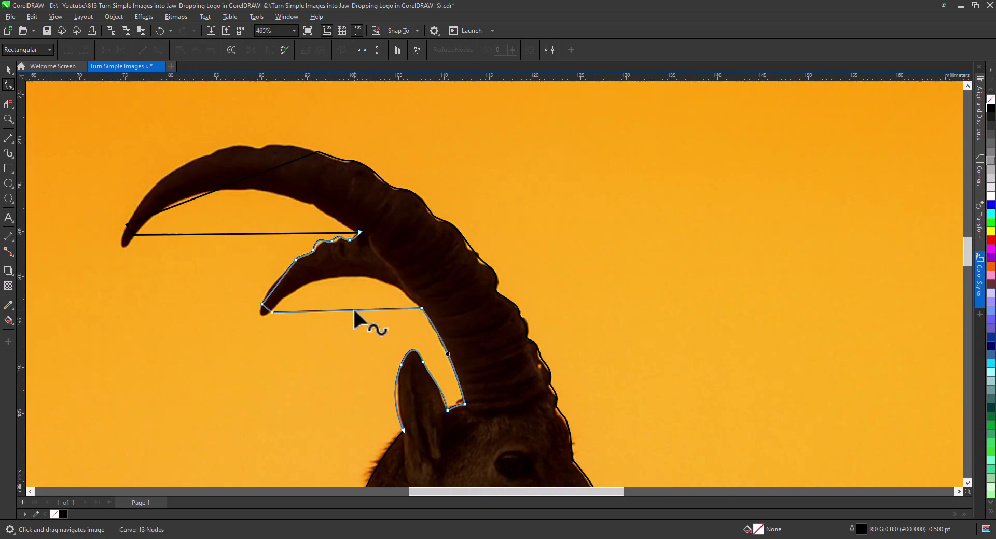
scroll(378, 296, up, 4)
drag(358, 268, 351, 263)
drag(337, 330, 328, 347)
drag(520, 202, 430, 372)
drag(435, 306, 447, 309)
drag(382, 332, 390, 332)
drag(508, 318, 578, 344)
- Convert all segments of the large horn's straight outline to curves and bend them to its upper and lower edges
click(529, 308)
key(ctrl+a)
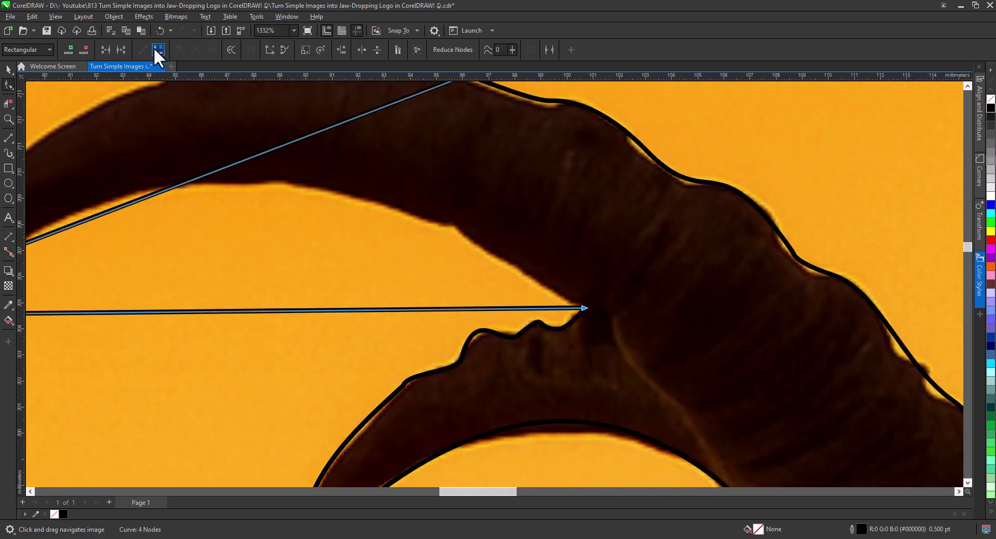
click(158, 49)
scroll(295, 364, down, 3)
drag(295, 363, 461, 345)
drag(410, 310, 346, 162)
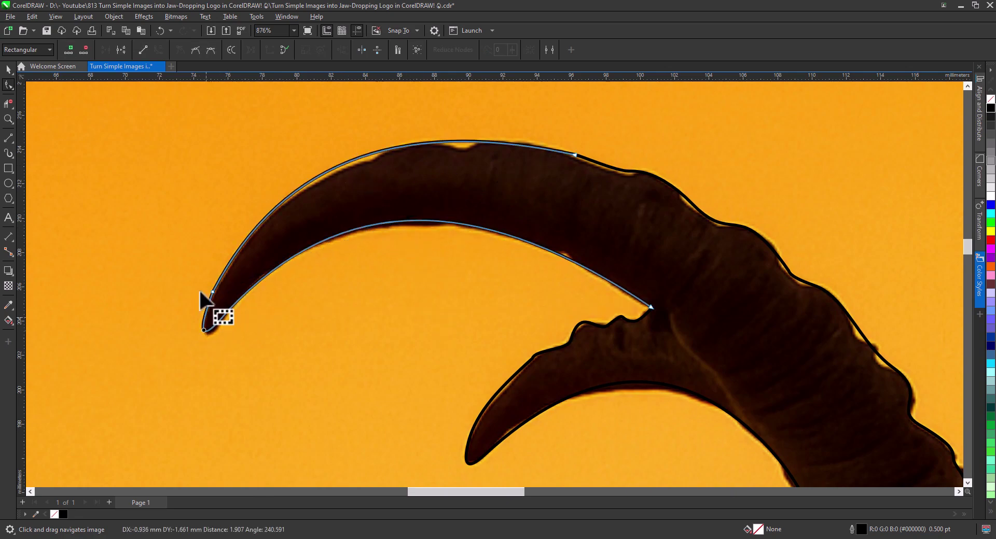
- Add nodes and reshape the outline along the large horn's ridged front edge so it follows the bumps down to its base
scroll(340, 265, up, 3)
click(428, 226)
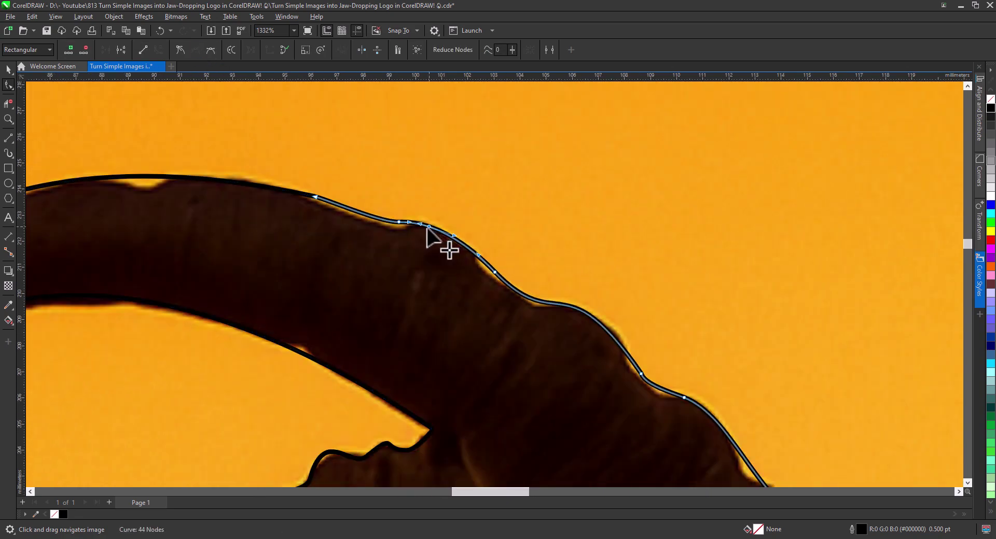
drag(473, 329, 308, 135)
drag(478, 244, 354, 193)
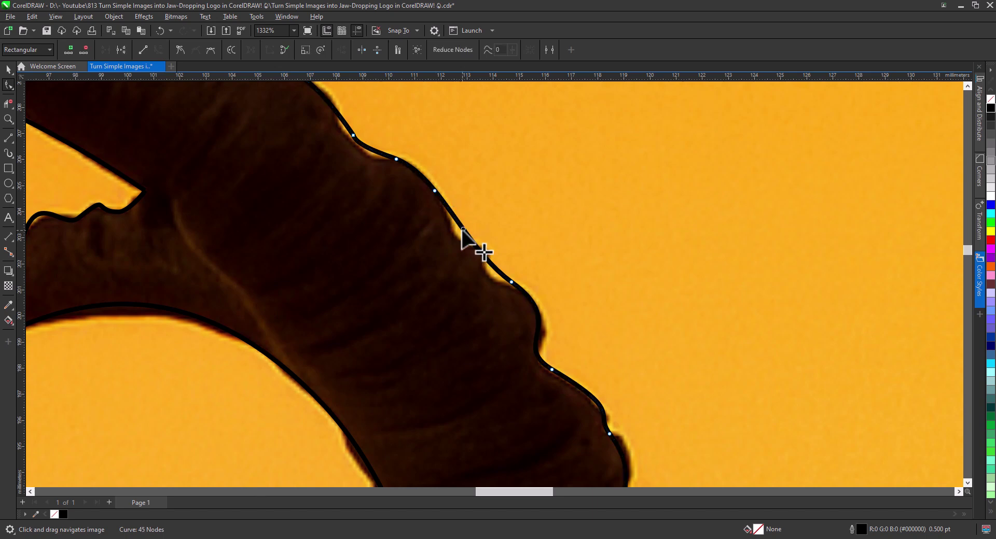
drag(462, 230, 455, 237)
drag(482, 273, 488, 261)
click(477, 263)
drag(621, 457, 493, 231)
double_click(489, 235)
drag(533, 323, 460, 191)
drag(460, 194, 452, 195)
- Adjust the outline's nodes and segments along the goat's forehead and nose bridge to match the photo
drag(511, 359, 424, 202)
drag(464, 325, 383, 210)
drag(425, 263, 414, 265)
drag(501, 392, 452, 263)
double_click(480, 264)
double_click(517, 307)
scroll(487, 326, down, 1)
drag(488, 326, 489, 387)
double_click(536, 401)
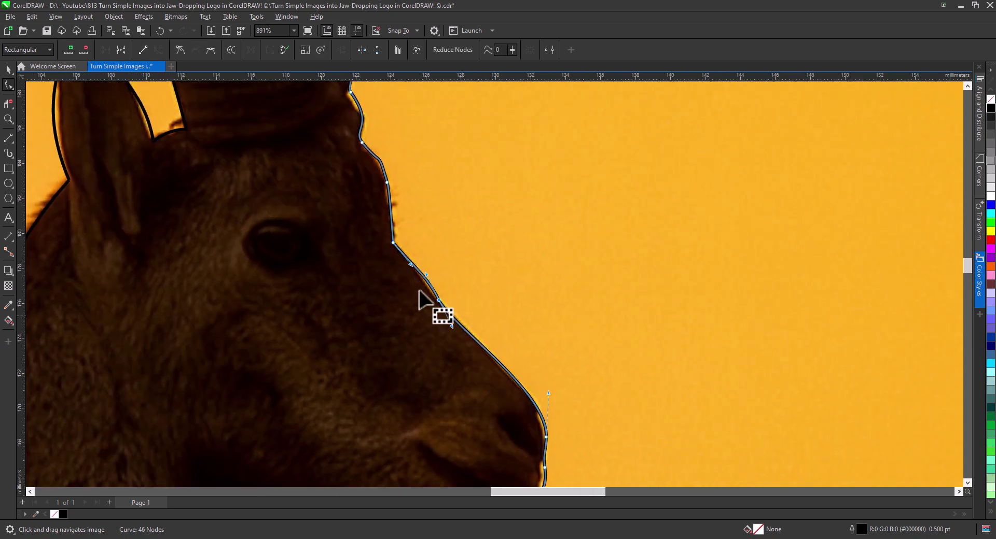
- Fit the outline segments around the goat's muzzle, mouth and chin to the photo
scroll(413, 311, up, 2)
drag(337, 340, 538, 303)
drag(297, 274, 320, 273)
drag(373, 365, 385, 354)
drag(433, 343, 445, 337)
scroll(443, 338, down, 2)
drag(360, 463, 412, 264)
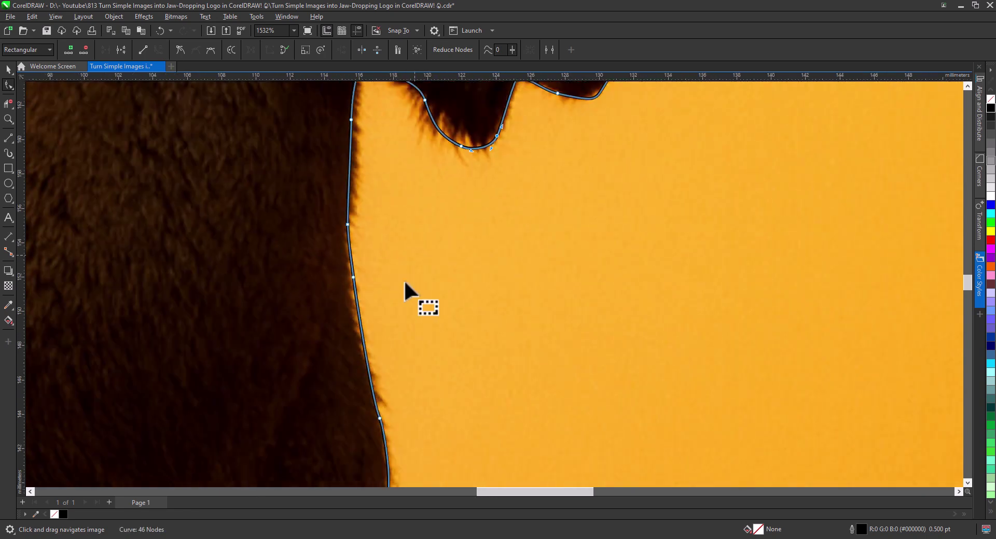
- Remove surplus nodes from the outline along the goat's neck and chest
drag(392, 330, 366, 254)
drag(256, 118, 367, 272)
key(Delete)
scroll(368, 275, down, 8)
drag(442, 327, 529, 116)
scroll(483, 254, down, 6)
drag(581, 282, 547, 346)
- Select the goat's traced outlines and fill the enclosed body with dark green using Smart Fill
click(8, 69)
click(117, 127)
drag(420, 274, 370, 311)
scroll(222, 248, down, 2)
drag(236, 276, 247, 231)
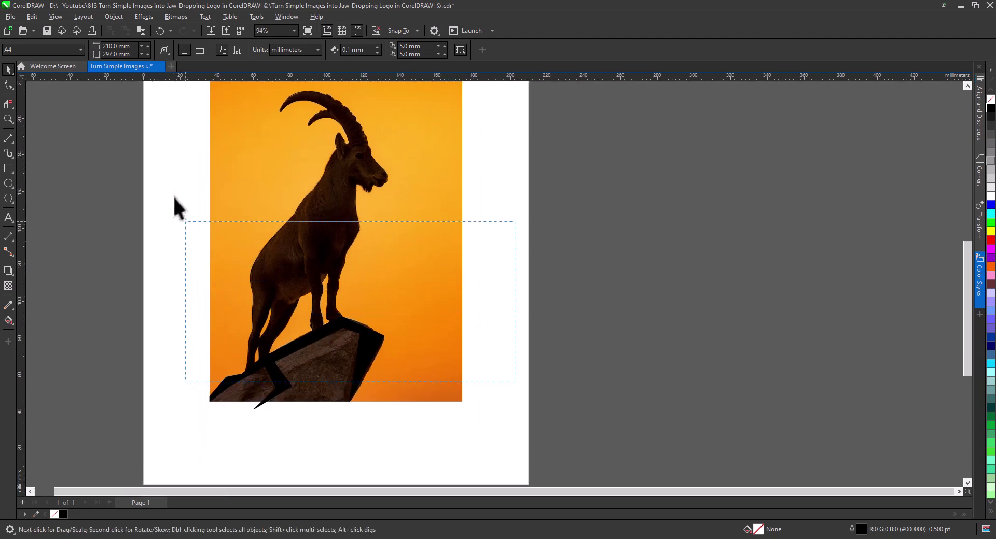
drag(149, 101, 151, 102)
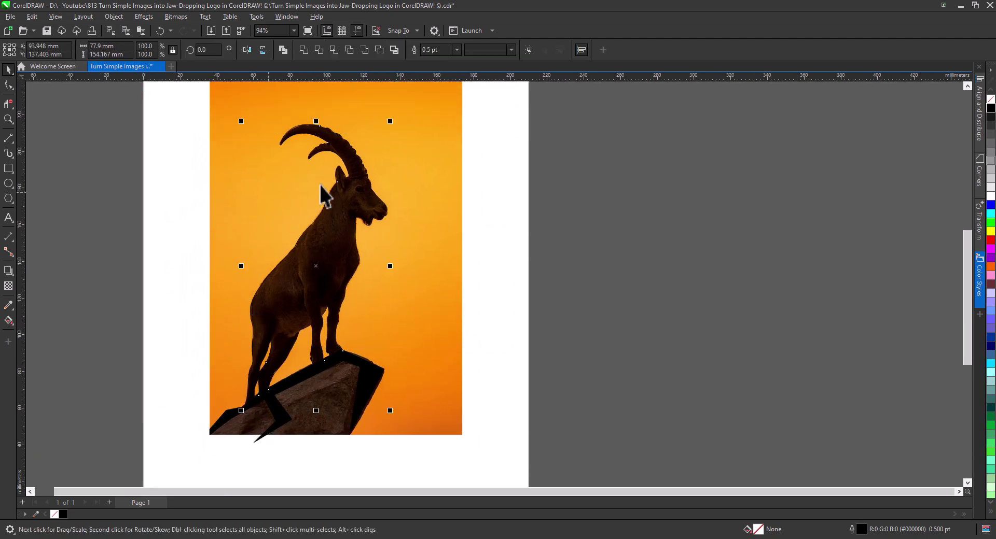
right_click(328, 129)
click(393, 170)
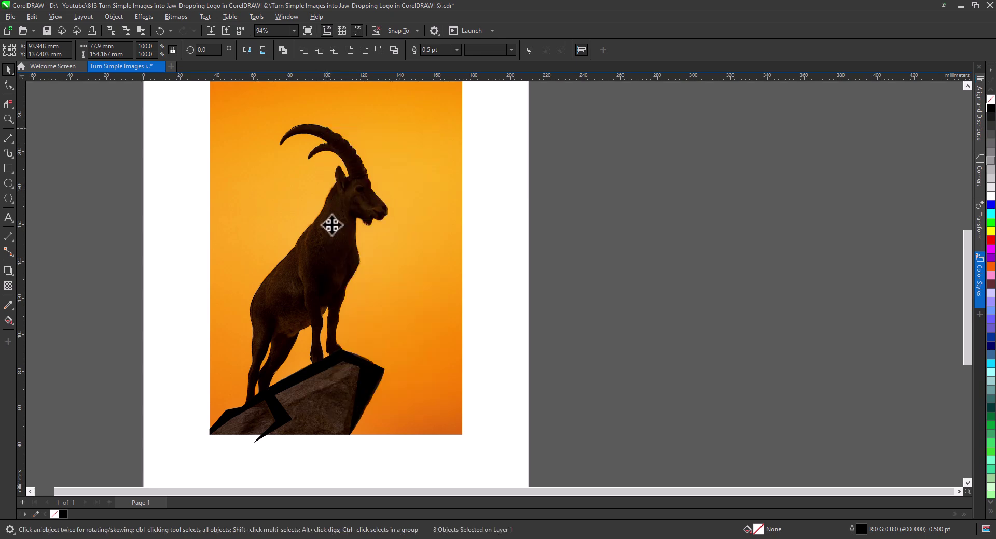
click(7, 322)
click(47, 334)
click(285, 288)
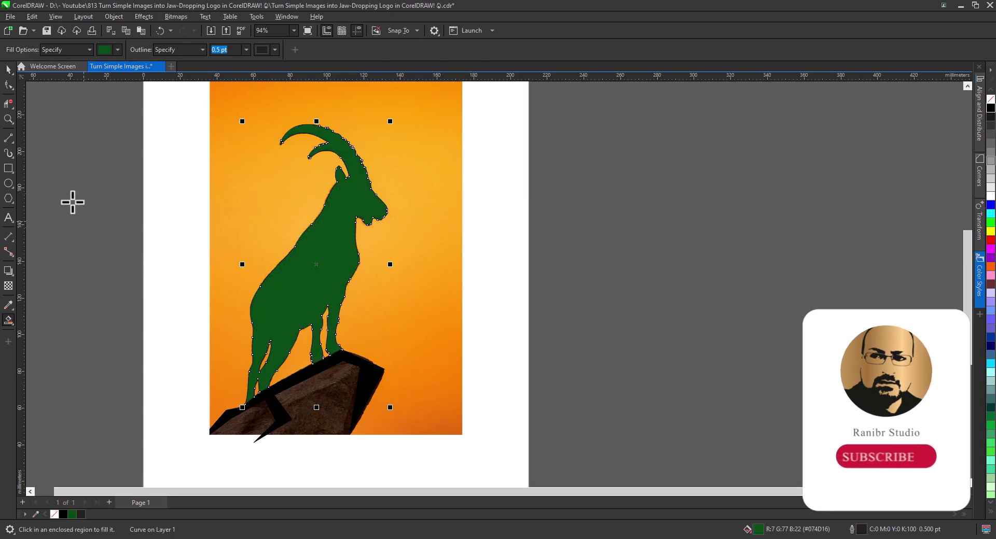
- Move the ibex photo off the page to the left, away from the traced artwork
click(8, 69)
scroll(444, 254, down, 2)
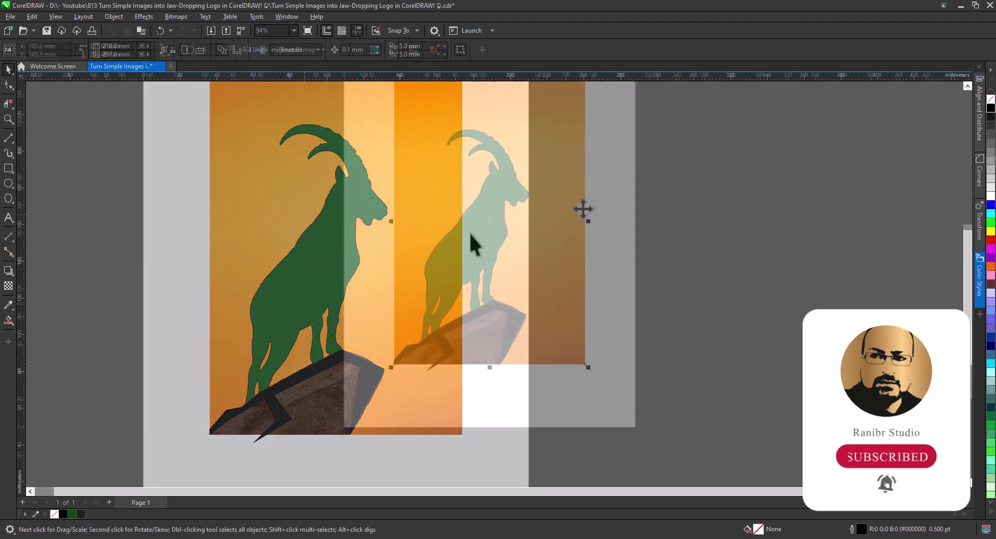
drag(575, 195, 200, 208)
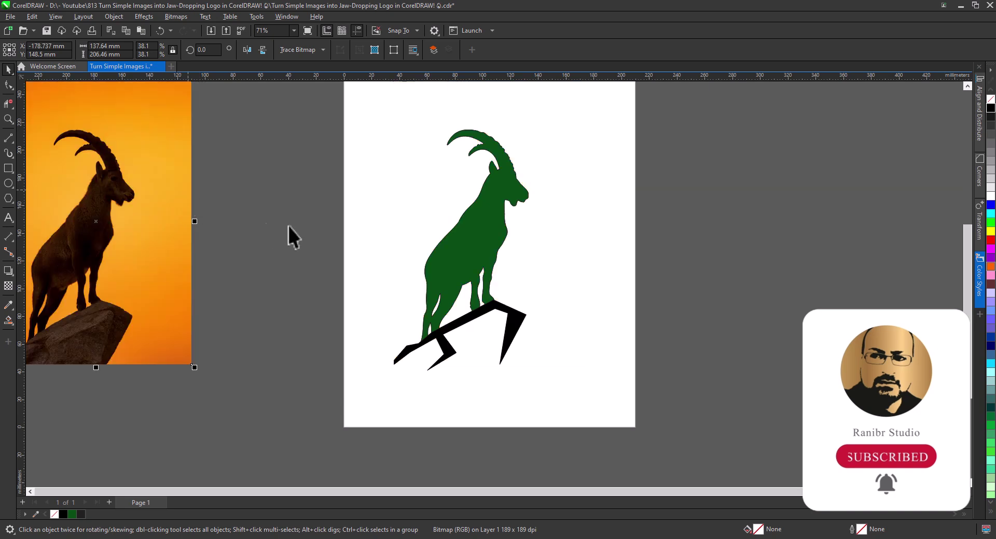
- Weld the green goat silhouette and the rock shape into one black shape and remove its outline
click(456, 296)
shift+click(519, 324)
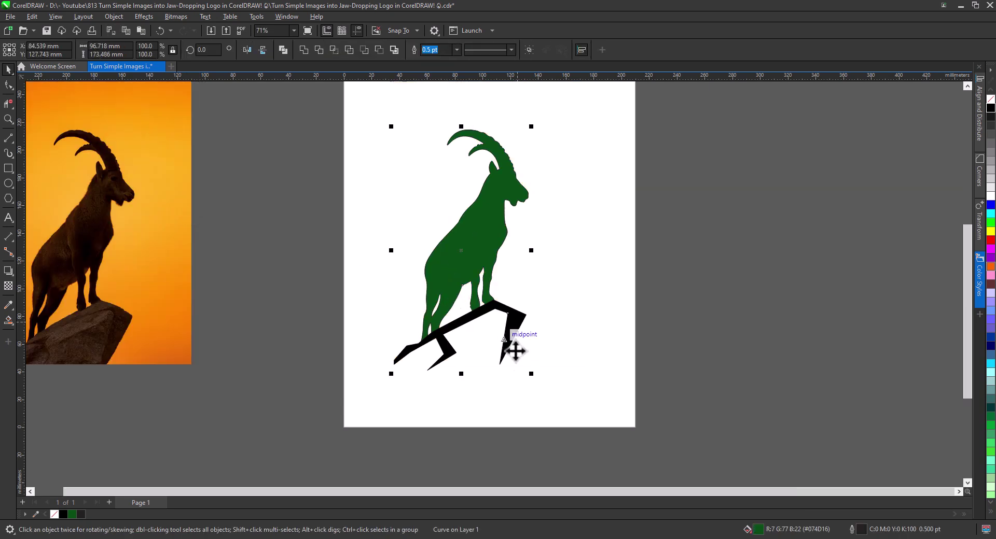
click(303, 48)
click(523, 248)
click(499, 236)
right_click(991, 100)
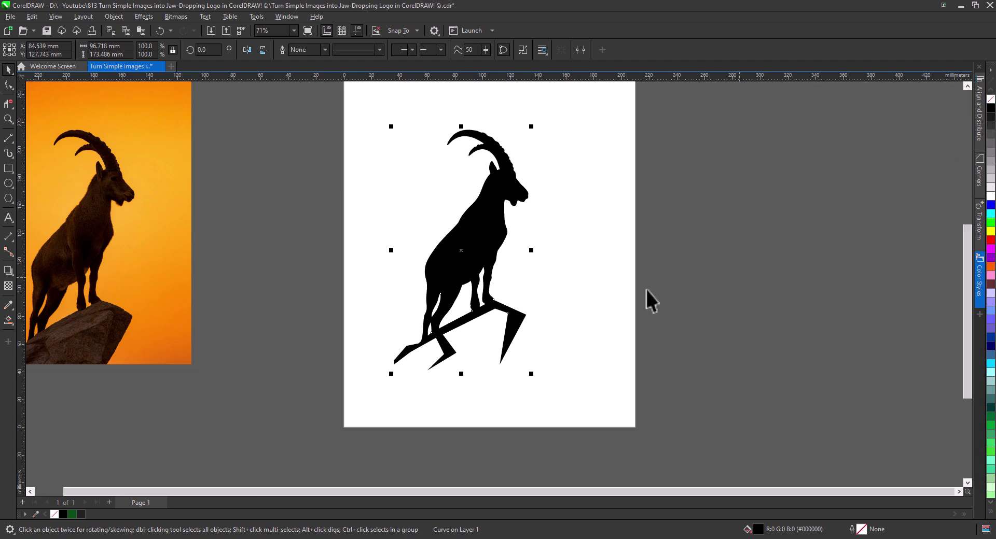
- Draw a rectangle about 184 × 211 mm around the goat, starting at the rock's lower-left tip
click(570, 309)
drag(499, 303, 500, 322)
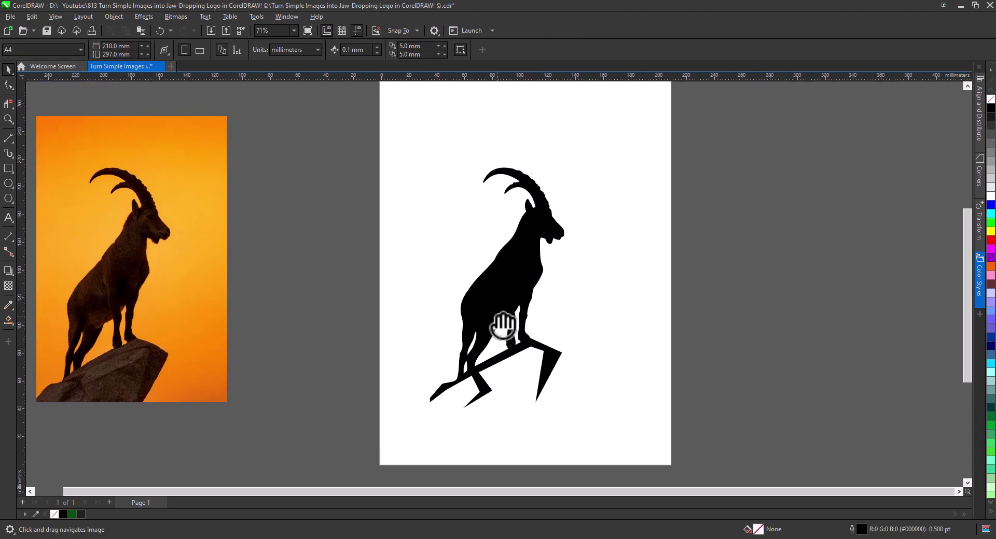
click(9, 168)
drag(430, 403, 685, 109)
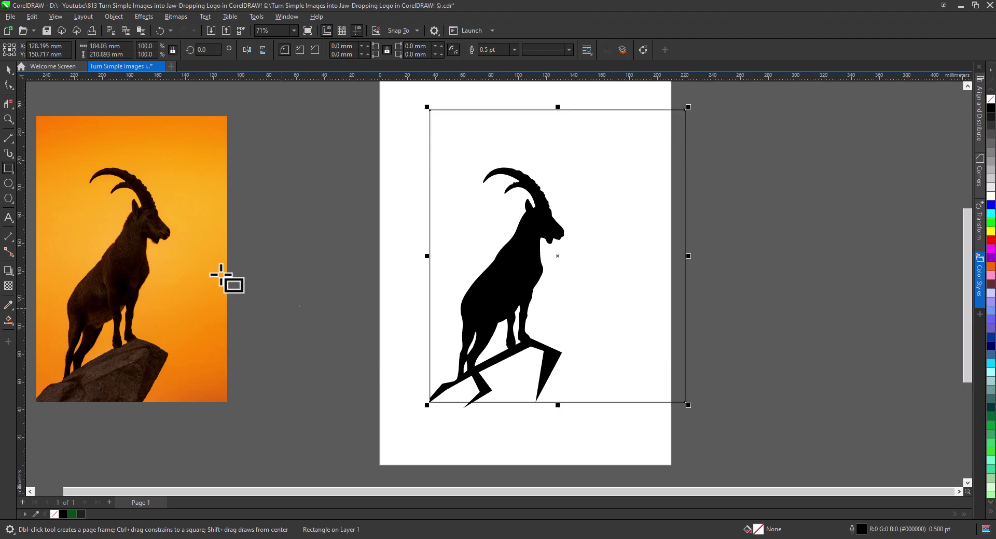
- Draw a large circle around the goat and move it left so it rests on the rectangle's bottom edge
click(8, 183)
drag(402, 153, 607, 431)
click(8, 69)
click(258, 206)
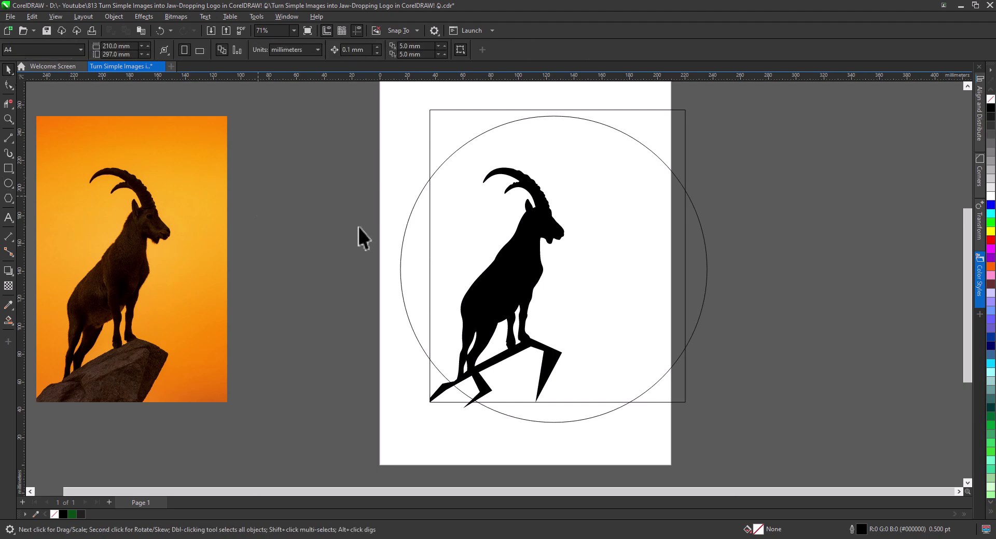
drag(709, 271, 634, 251)
- Draw five thin wedges from line pairs, four crossing the circle's right side and one crossing the rectangle's left edge
click(8, 138)
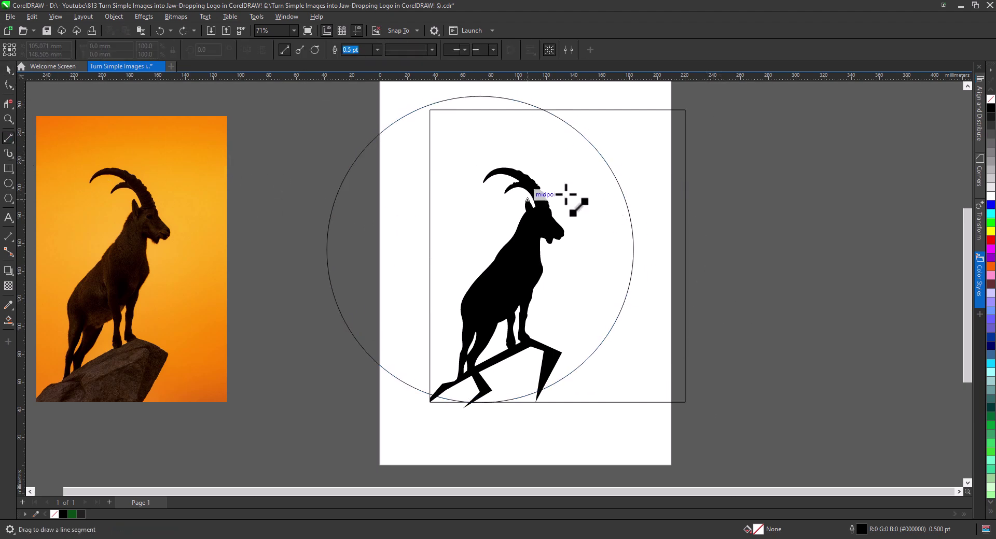
drag(572, 160, 627, 161)
drag(645, 271, 619, 277)
drag(618, 277, 650, 278)
drag(633, 310, 539, 325)
drag(596, 363, 569, 366)
drag(569, 365, 601, 369)
mouse_move(408, 230)
mouse_down()
mouse_move(452, 235)
mouse_move(407, 237)
mouse_up()
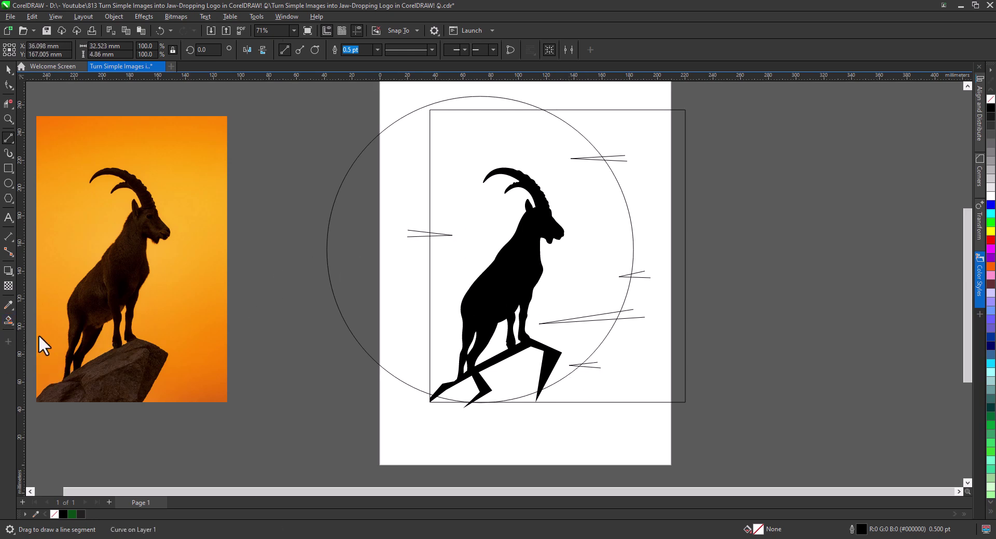
- Fill the area enclosed by the rectangle, circle and wedges, plus the gaps between the goat's legs, with dark green using Smart Fill
click(8, 320)
click(528, 325)
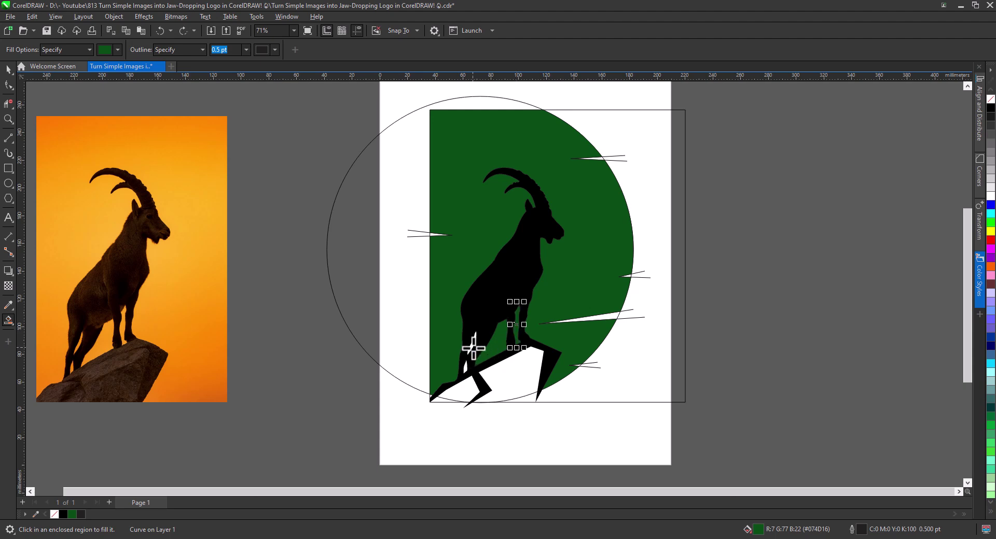
scroll(468, 372, up, 3)
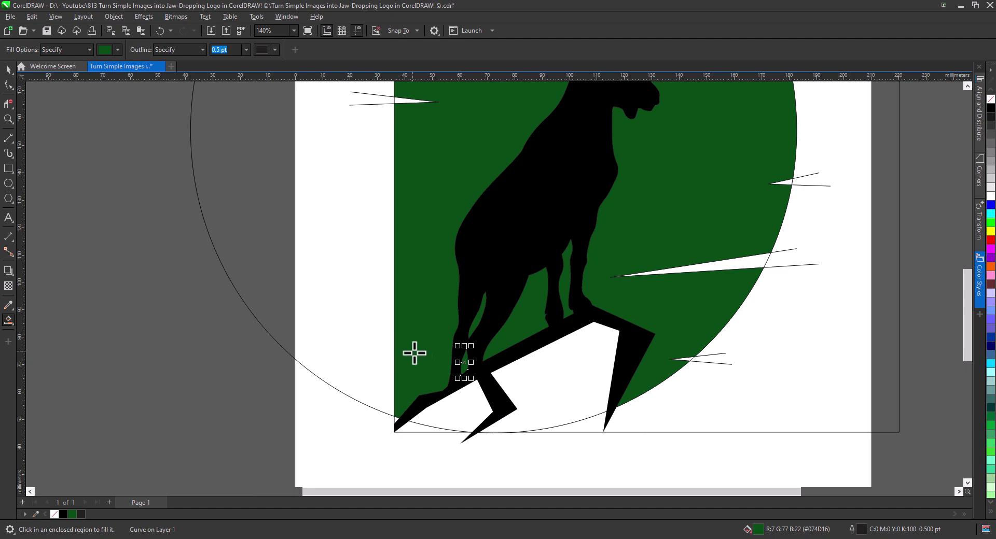
scroll(414, 352, down, 5)
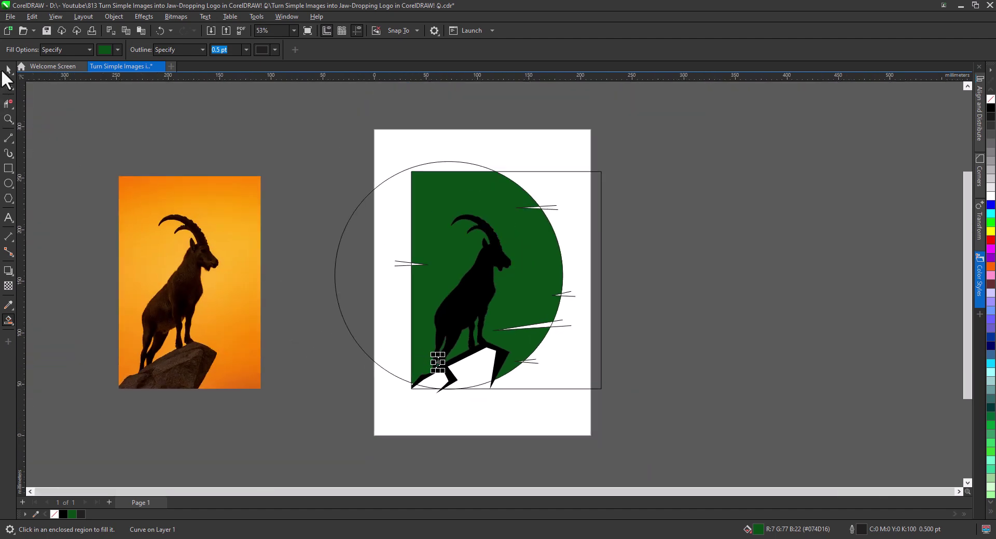
- Delete the construction circle and the wedge lines around the green backdrop
click(8, 70)
click(360, 206)
click(352, 215)
key(Delete)
drag(653, 404, 469, 270)
key(Delete)
drag(633, 272, 489, 158)
key(Delete)
- Fill the gap between the goat's front legs with dark green using Smart Fill
scroll(477, 341, up, 4)
click(8, 320)
click(477, 332)
- Select all green leg-gap pieces together with the green backdrop and combine them into one curve
click(8, 69)
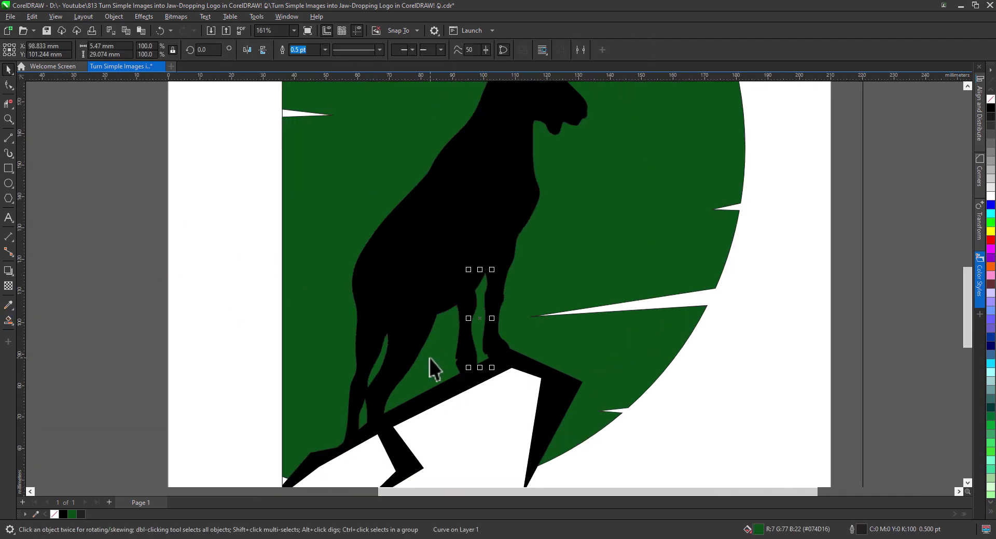
shift+click(429, 367)
scroll(430, 372, up, 2)
shift+click(324, 362)
shift+click(295, 445)
shift+click(224, 401)
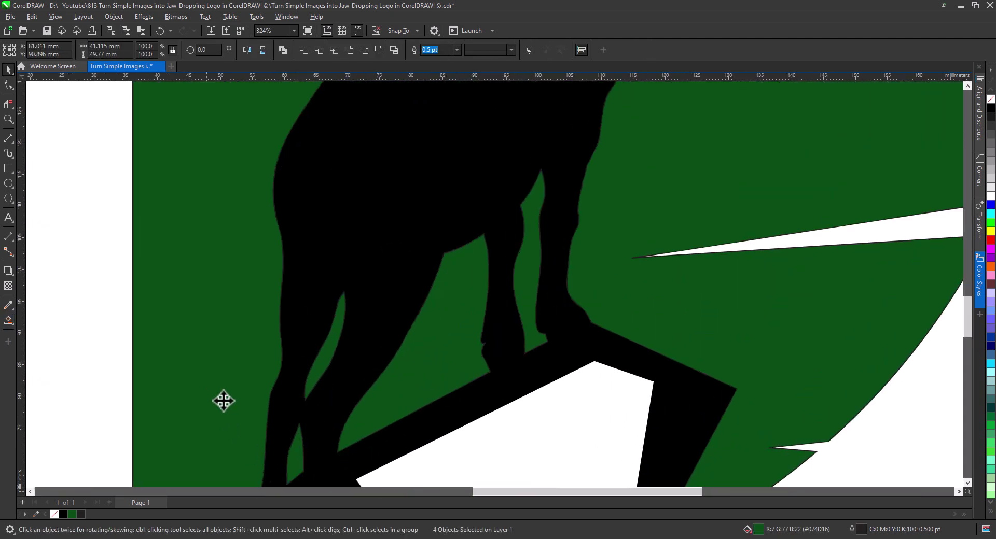
click(283, 49)
- Change the combined backdrop's fill to orange-red #F25D32
scroll(453, 258, down, 5)
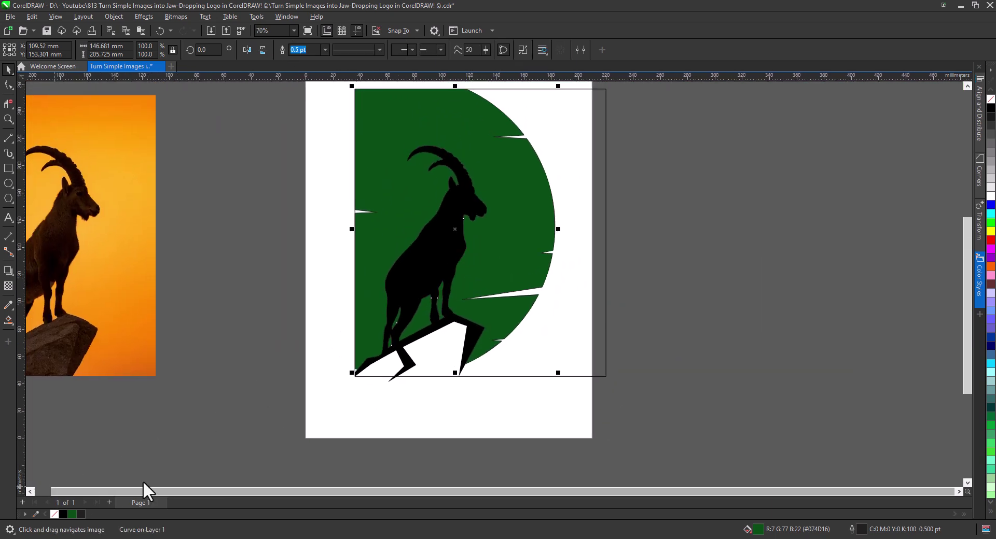
key(Escape)
key(Tab)
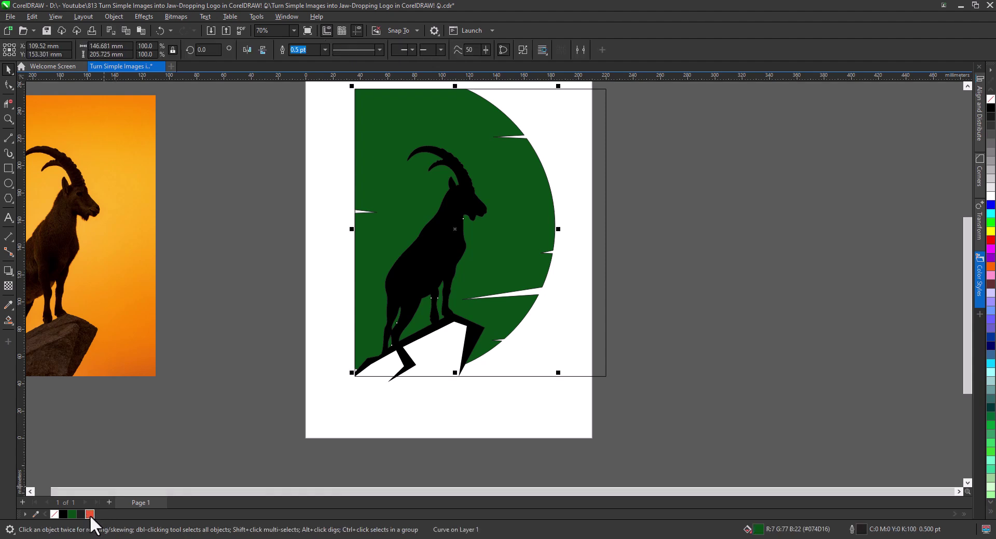
click(89, 514)
- Remove the backdrop's outline and make the frame rectangle white without an outline
click(353, 434)
click(521, 284)
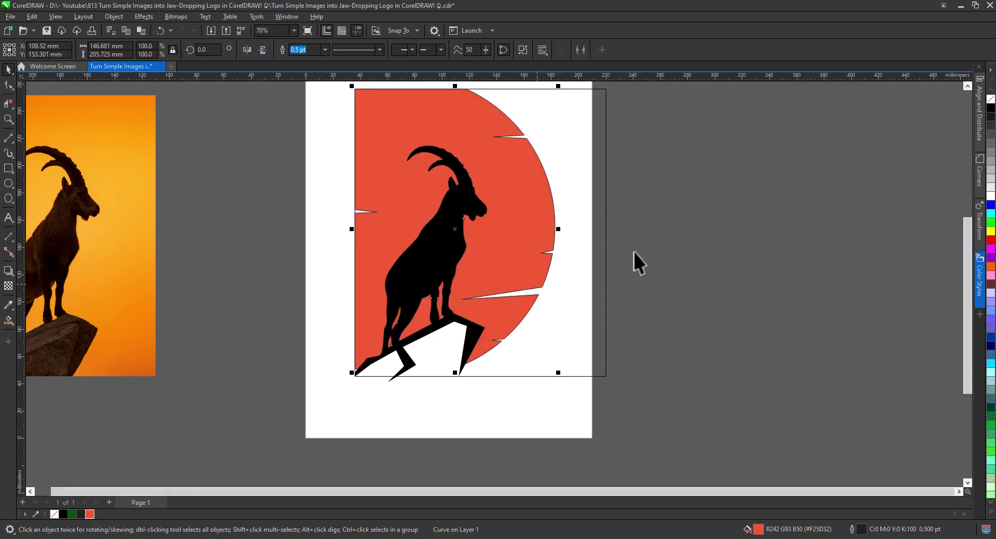
right_click(990, 100)
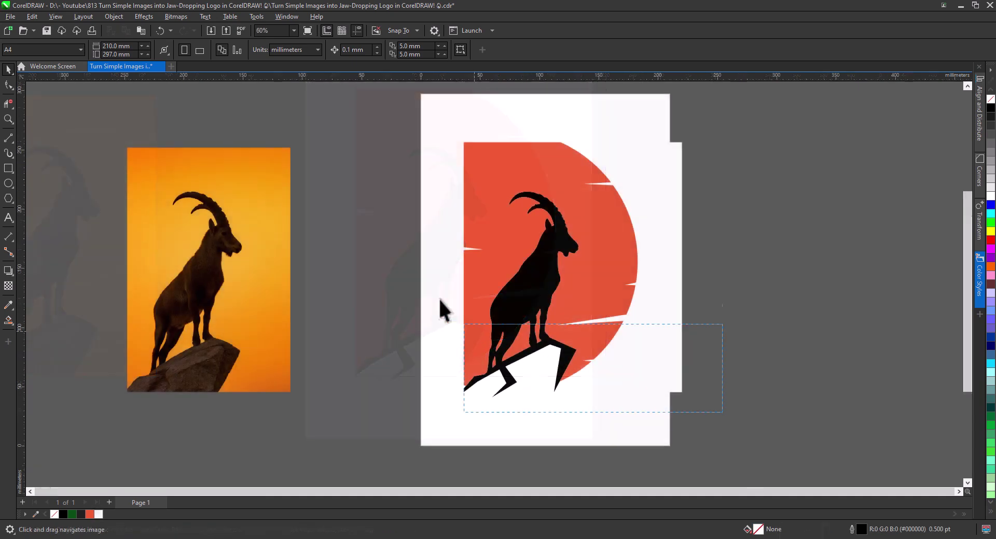
- Select the whole logo artwork and move it left so that it sits within the page
drag(418, 107, 419, 108)
drag(604, 299, 582, 297)
click(735, 365)
scroll(562, 366, up, 3)
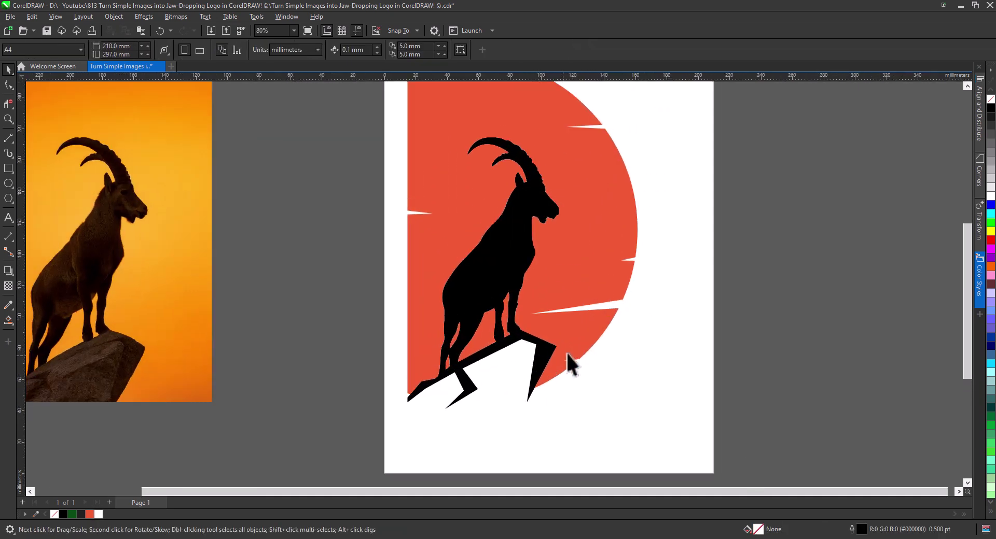
scroll(567, 415, down, 2)
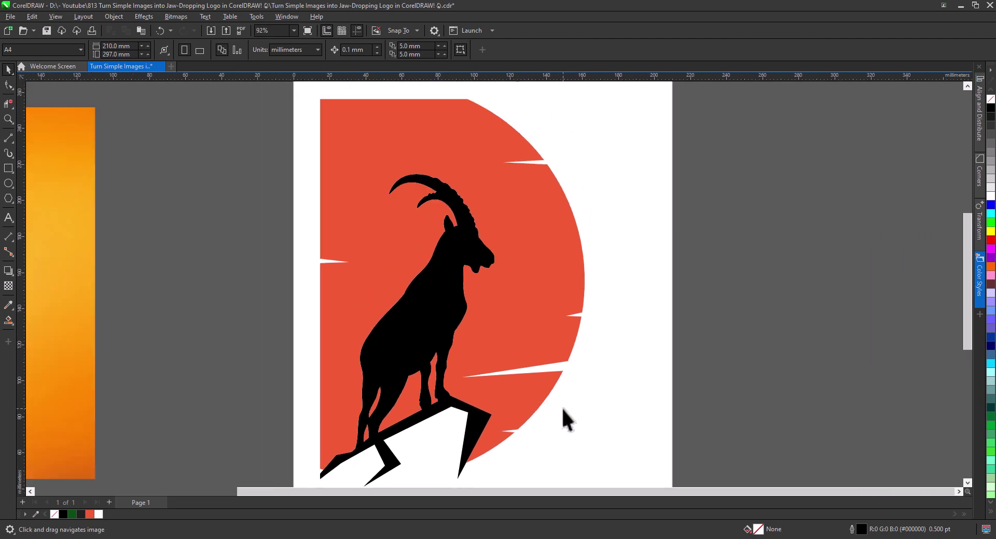
drag(565, 415, 505, 381)
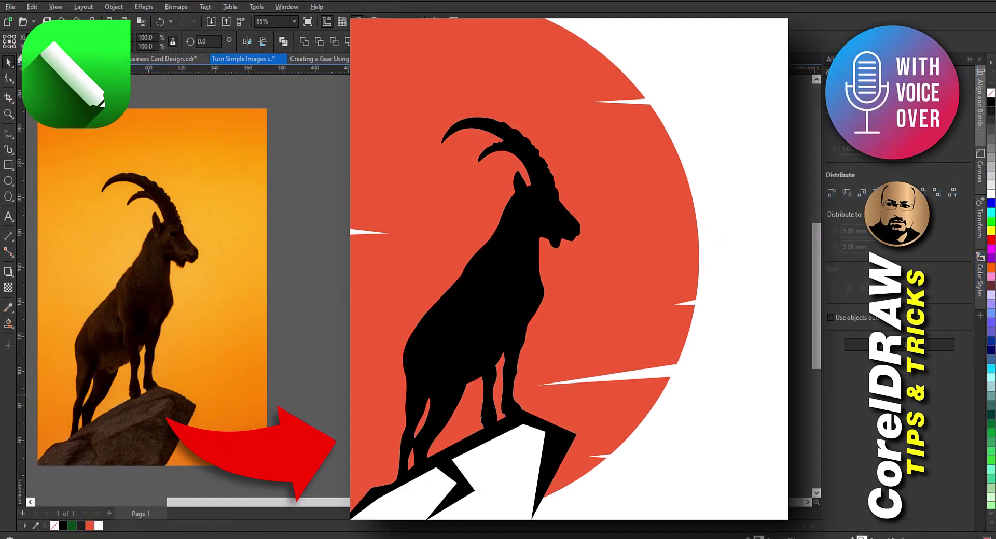